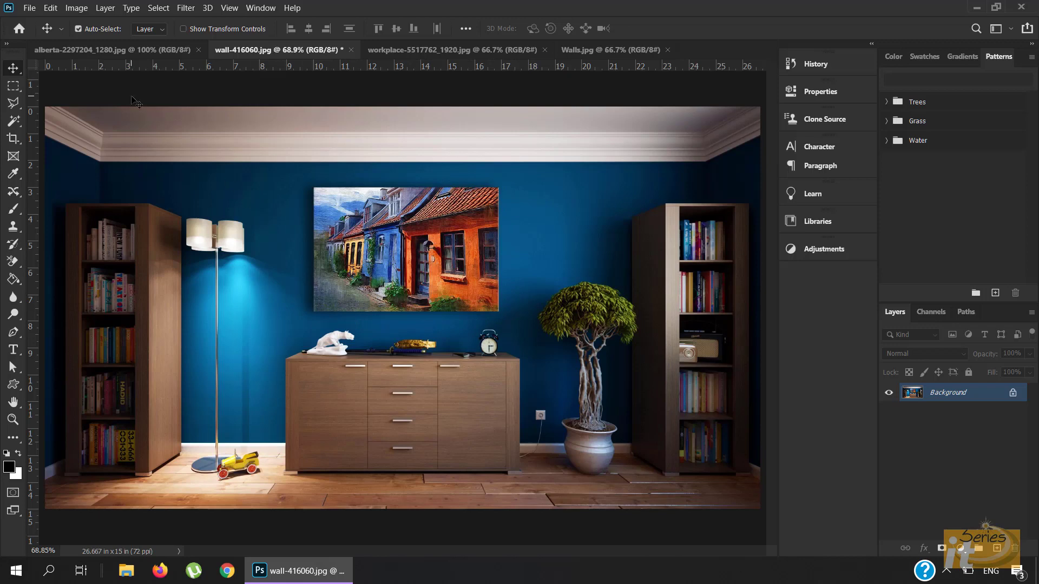
Copy the entire lake photo from alberta-2297204_1280.jpg and paste it into wall-416060.jpg
{"action": "left_click", "coordinate": [111, 52]}
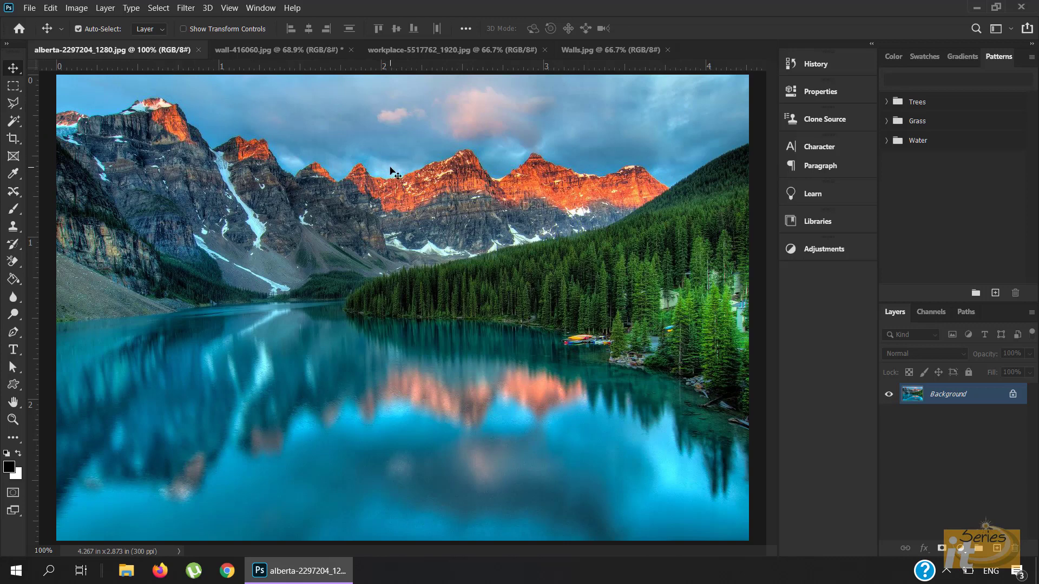
{"action": "key", "text": "ctrl+a"}
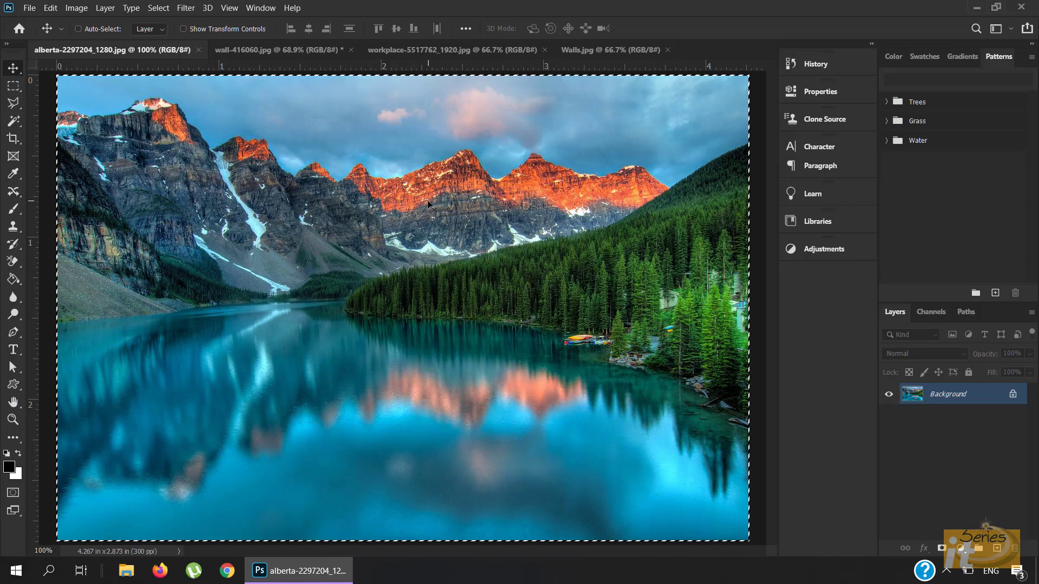
{"action": "key", "text": "ctrl+c"}
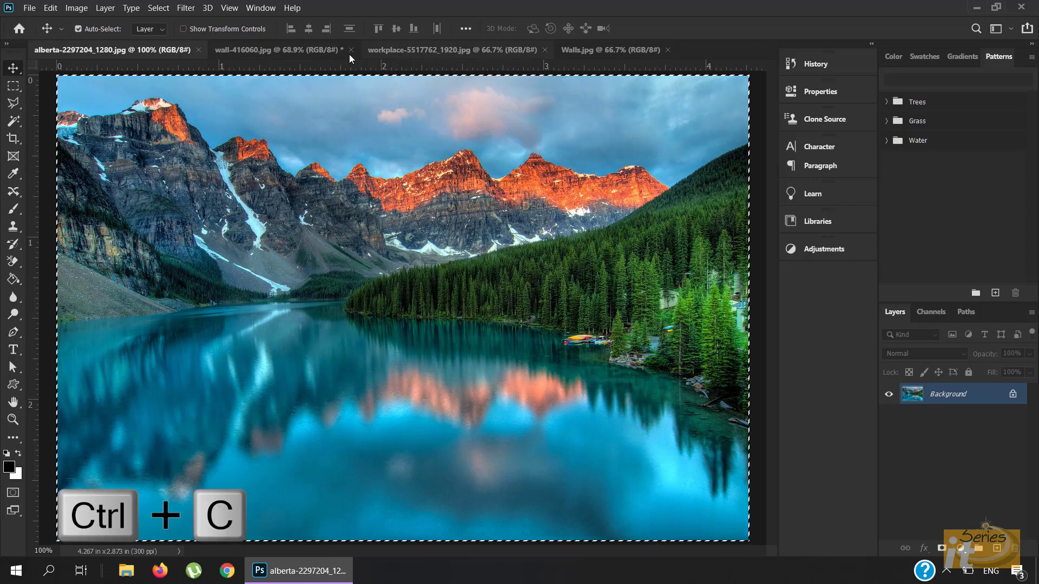
{"action": "left_click", "coordinate": [322, 49]}
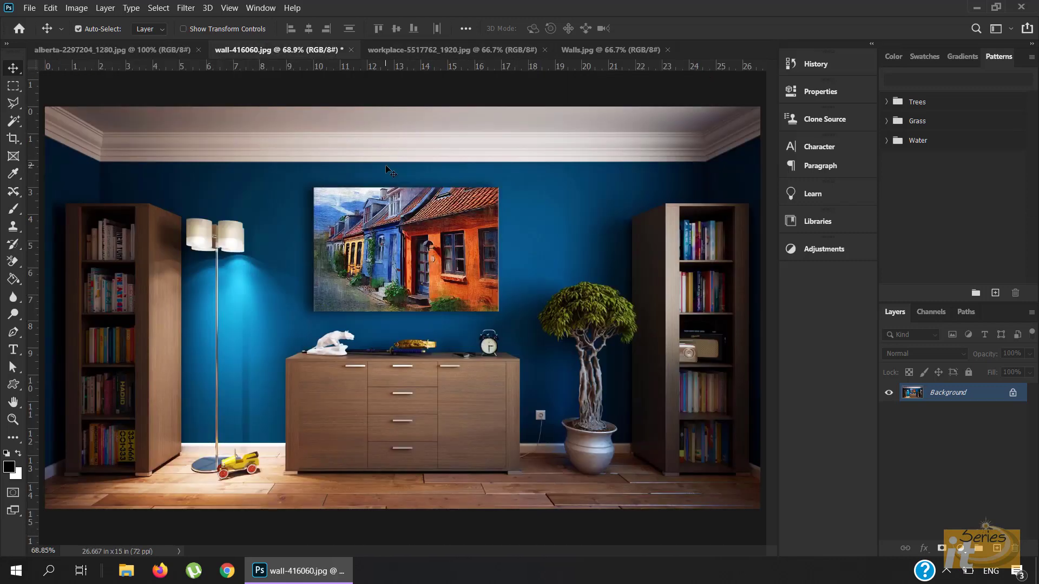
{"action": "key", "text": "ctrl+v"}
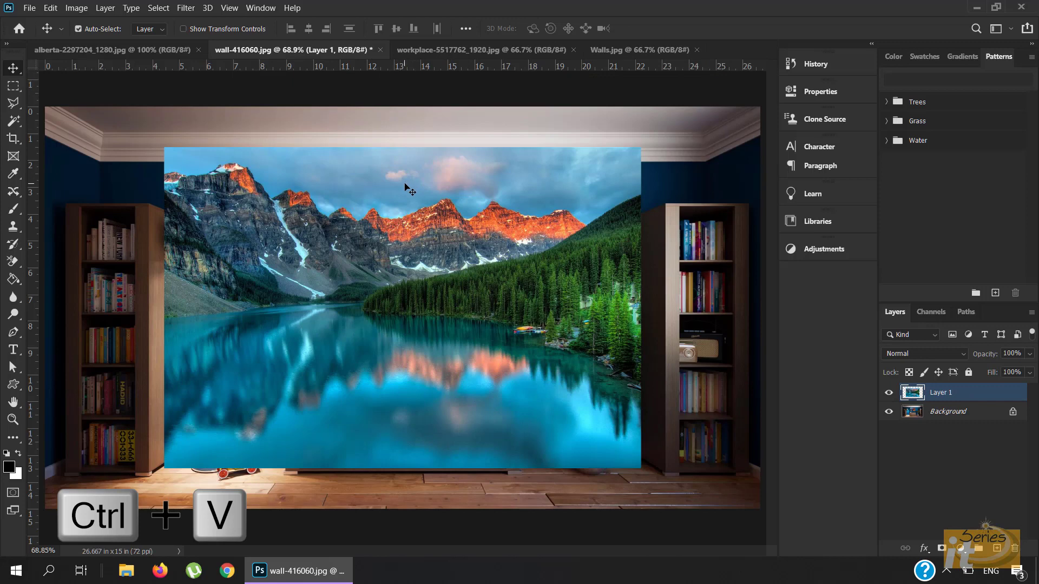
Scale the pasted lake photo to about 40% and move it over the painting on the blue wall
{"action": "key", "text": "ctrl+t"}
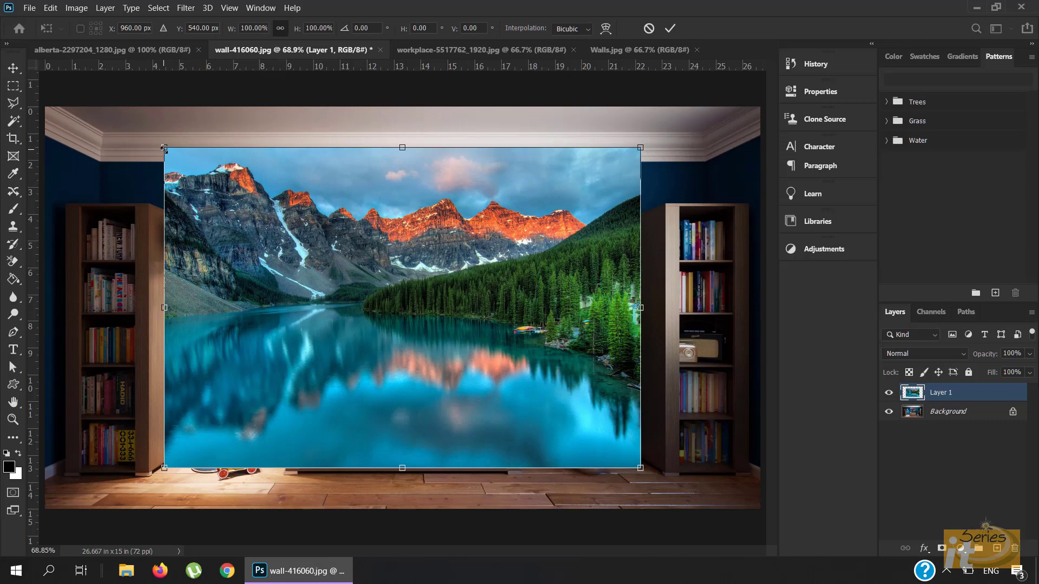
{"action": "left_click_drag", "start_coordinate": [164, 148], "coordinate": [307, 243]}
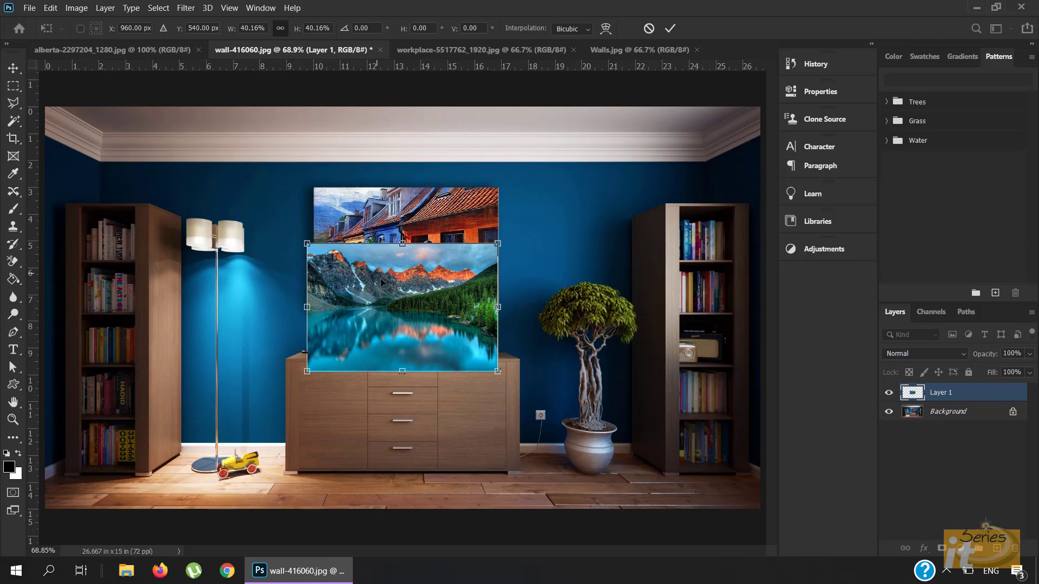
{"action": "left_click_drag", "start_coordinate": [381, 279], "coordinate": [391, 229]}
Fine-tune the lake photo's size to match the edges of the wall painting and apply the transform
{"action": "key", "text": "ctrl+plus"}
{"action": "key", "text": "ctrl+plus"}
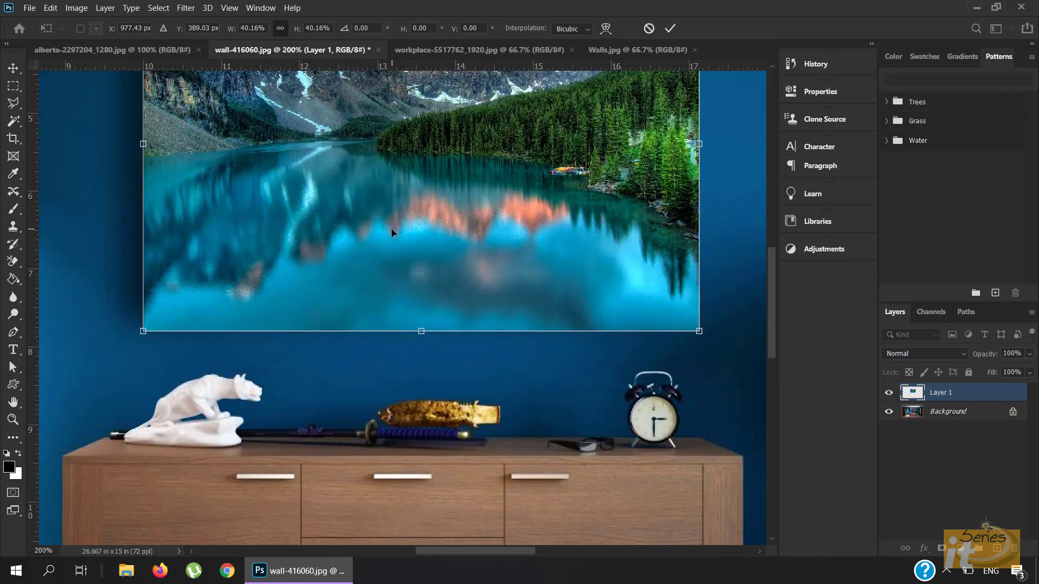
{"action": "mouse_move", "coordinate": [699, 330]}
{"action": "left_mouse_down"}
{"action": "mouse_move", "coordinate": [683, 321]}
{"action": "mouse_move", "coordinate": [693, 313]}
{"action": "left_mouse_up"}
{"action": "left_click_drag", "start_coordinate": [771, 317], "coordinate": [765, 258]}
{"action": "left_click", "coordinate": [671, 28]}
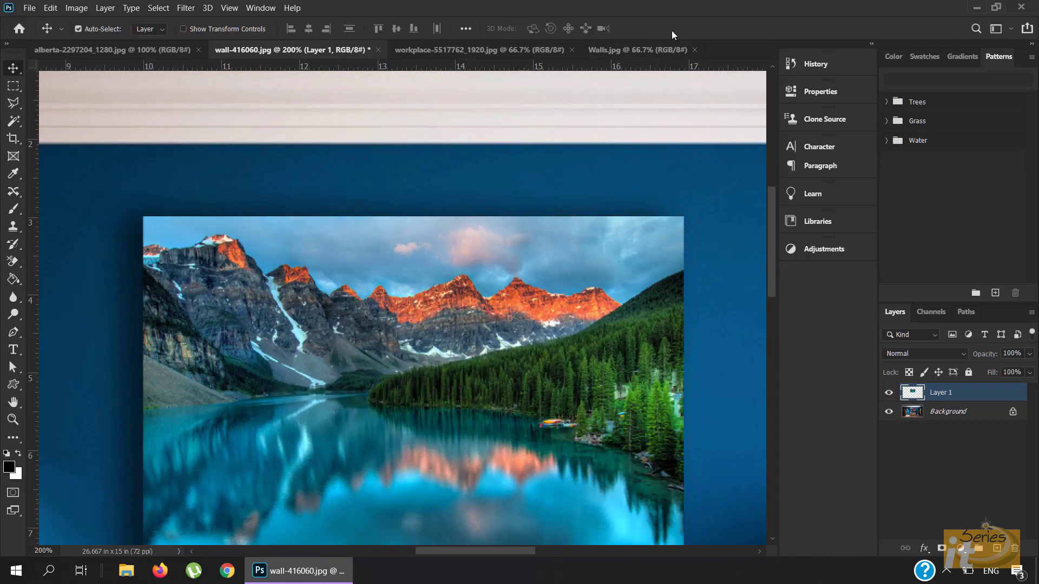
{"action": "key", "text": "ctrl+0"}
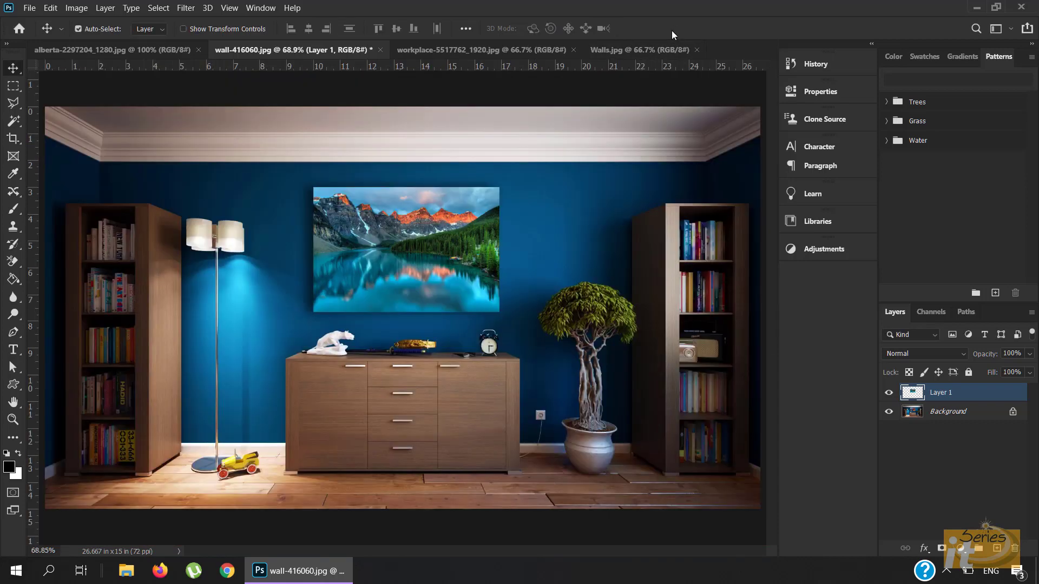
Copy the fully selected lake photo in alberta-2297204_1280.jpg again for use in the workplace image
{"action": "left_click", "coordinate": [446, 50]}
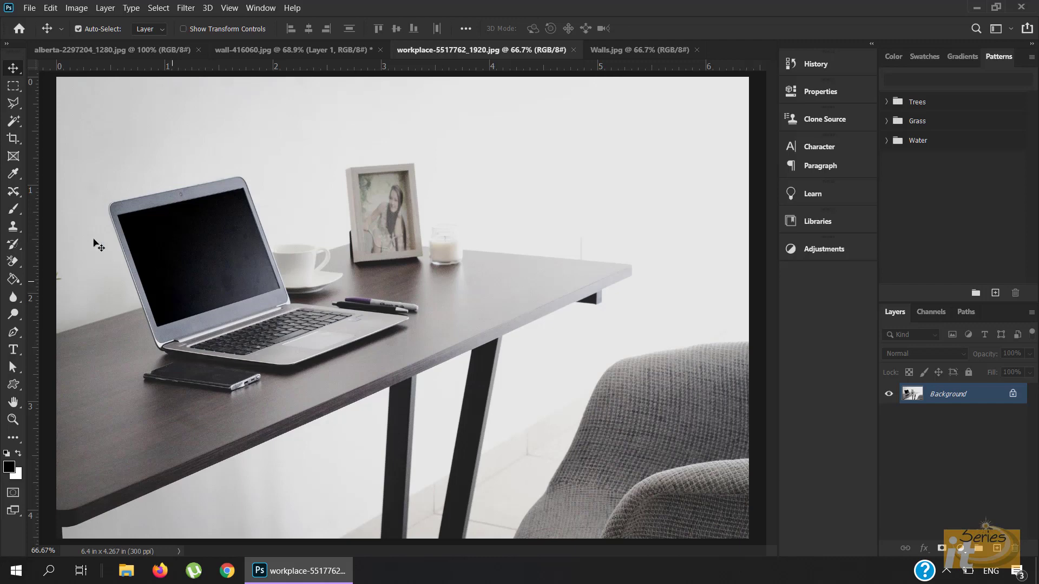
{"action": "left_click", "coordinate": [73, 48]}
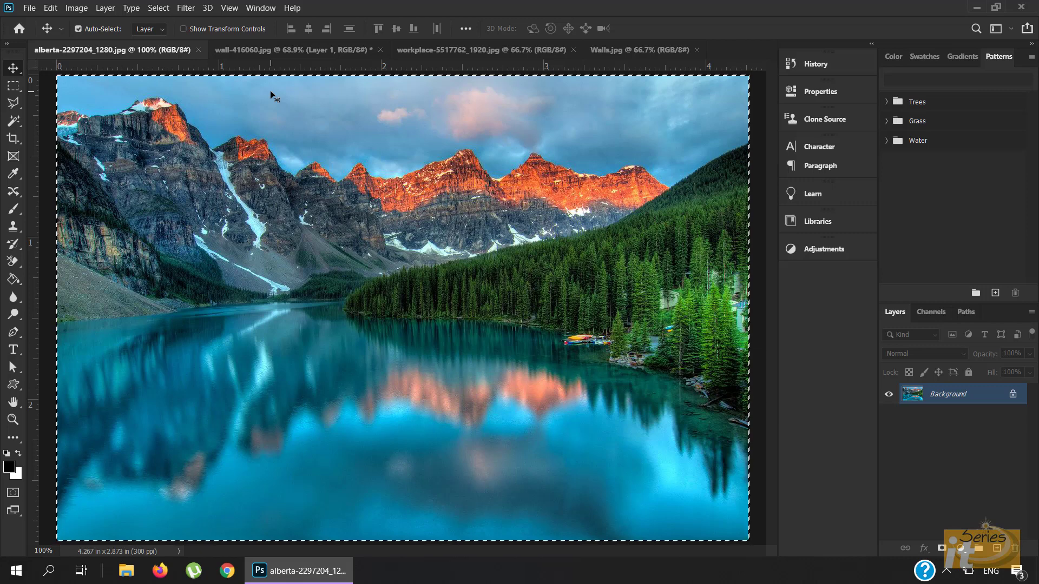
{"action": "key", "text": "ctrl"}
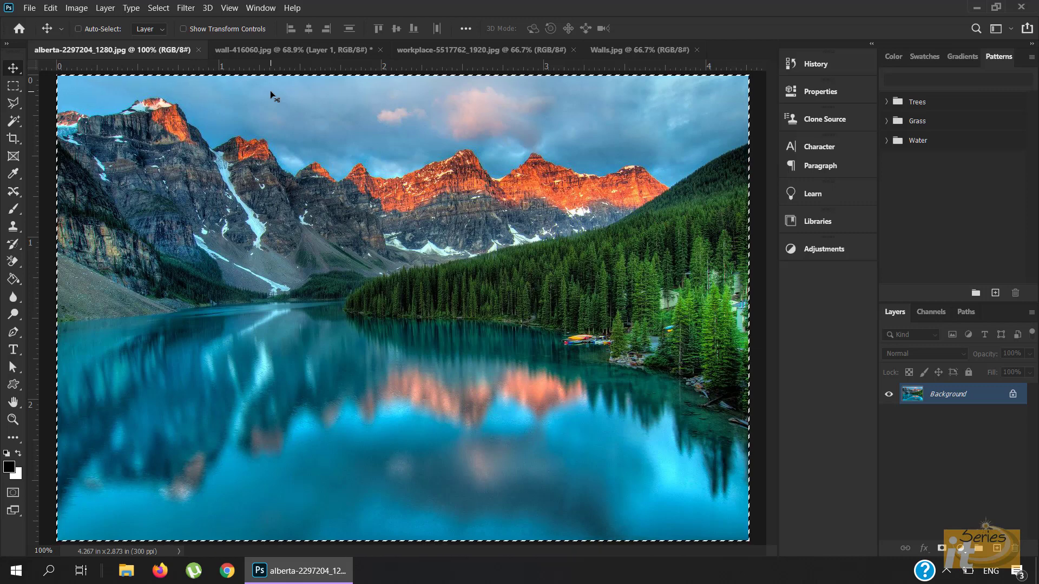
Add a new empty layer to workplace-5517762_1920.jpg and open the Vanishing Point filter on it
{"action": "left_click", "coordinate": [431, 51]}
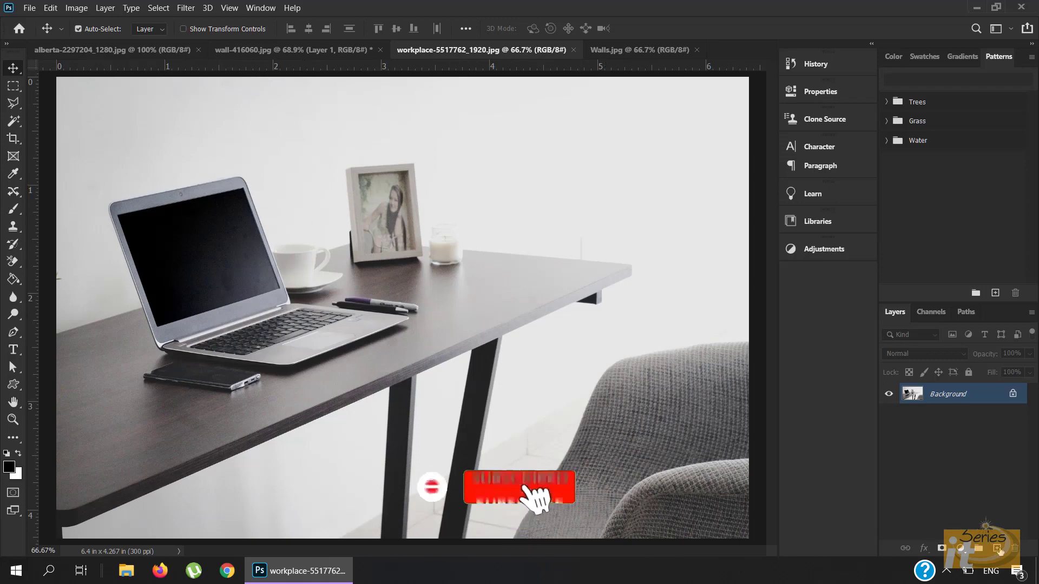
{"action": "key", "text": "ctrl+shift+alt+n"}
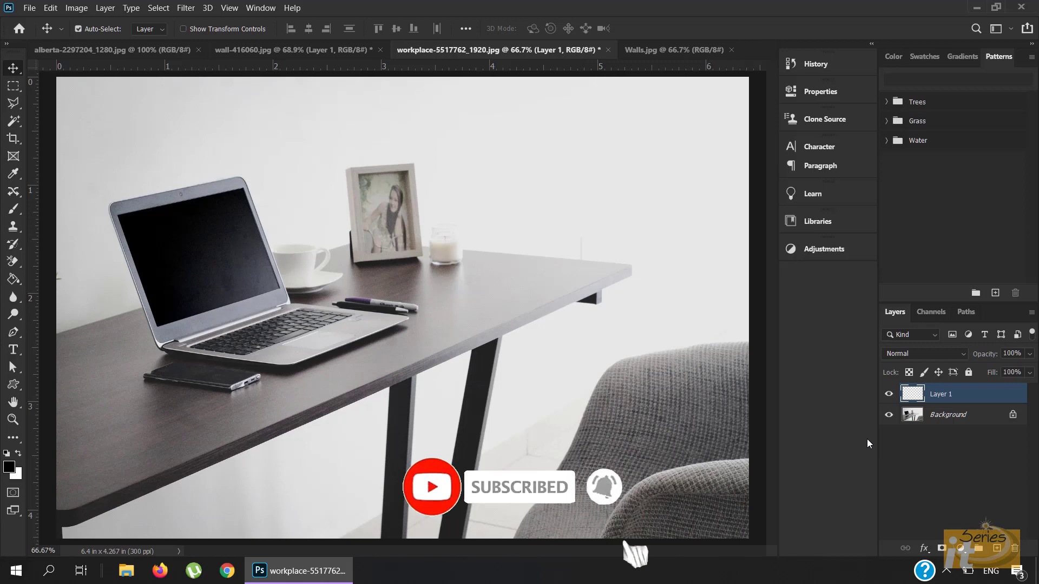
{"action": "left_click", "coordinate": [187, 7]}
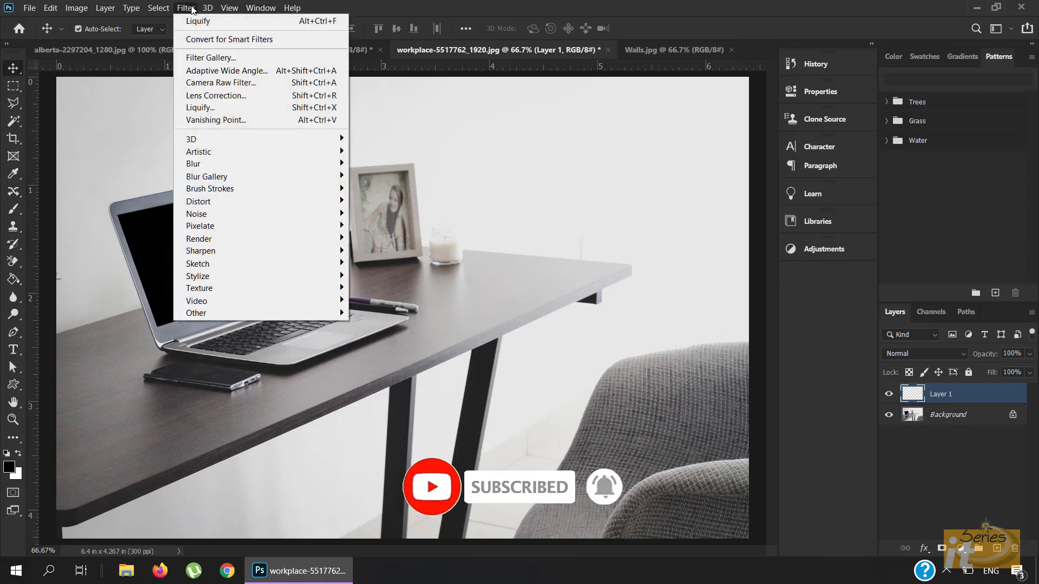
{"action": "left_click", "coordinate": [219, 120]}
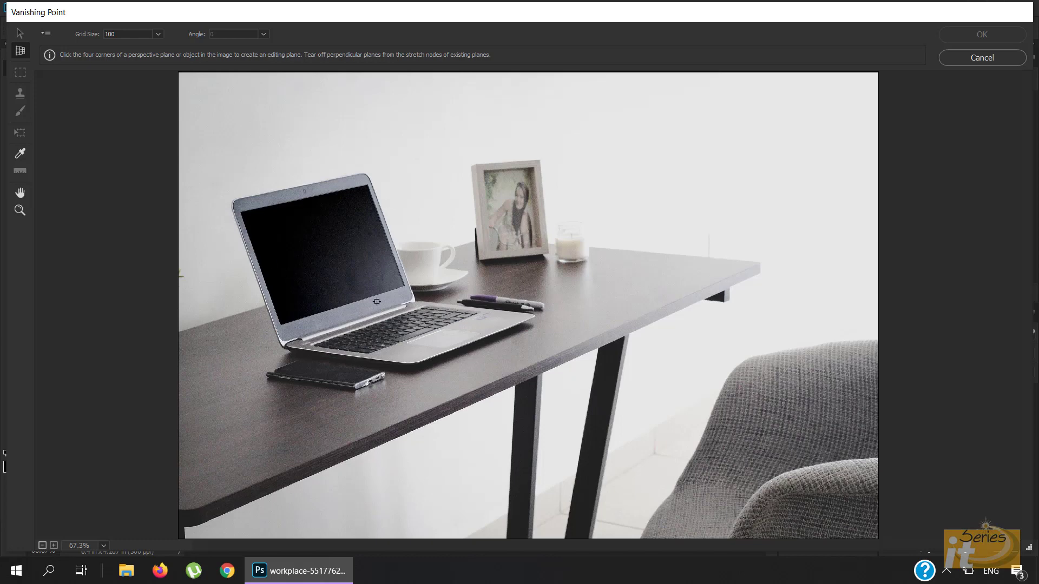
Create a perspective plane whose four corners match the corners of the laptop's black screen
{"action": "key", "text": "ctrl+plus"}
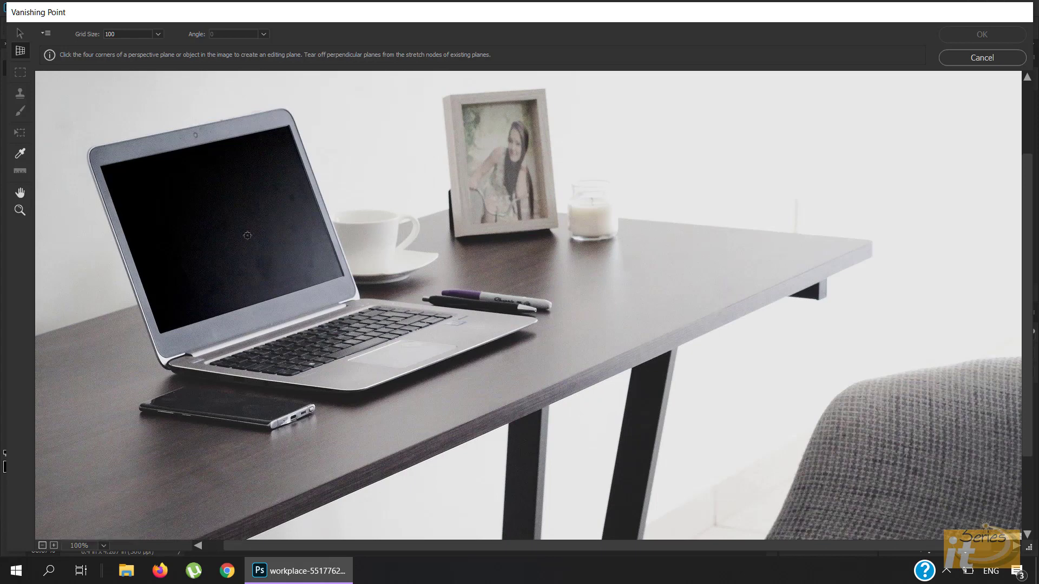
{"action": "key", "text": "alt"}
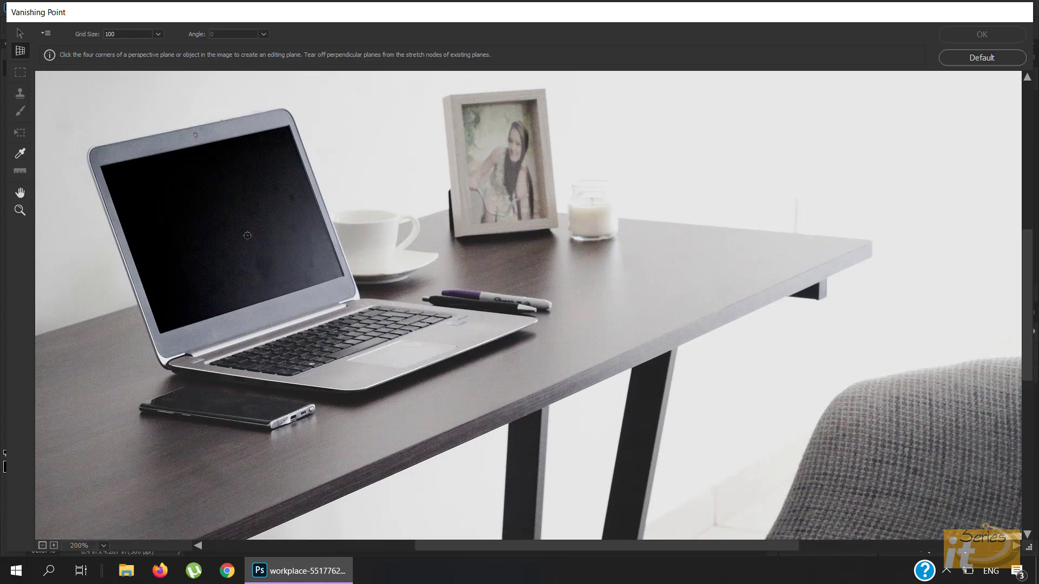
{"action": "key", "text": "ctrl+plus"}
{"action": "key", "text": "space"}
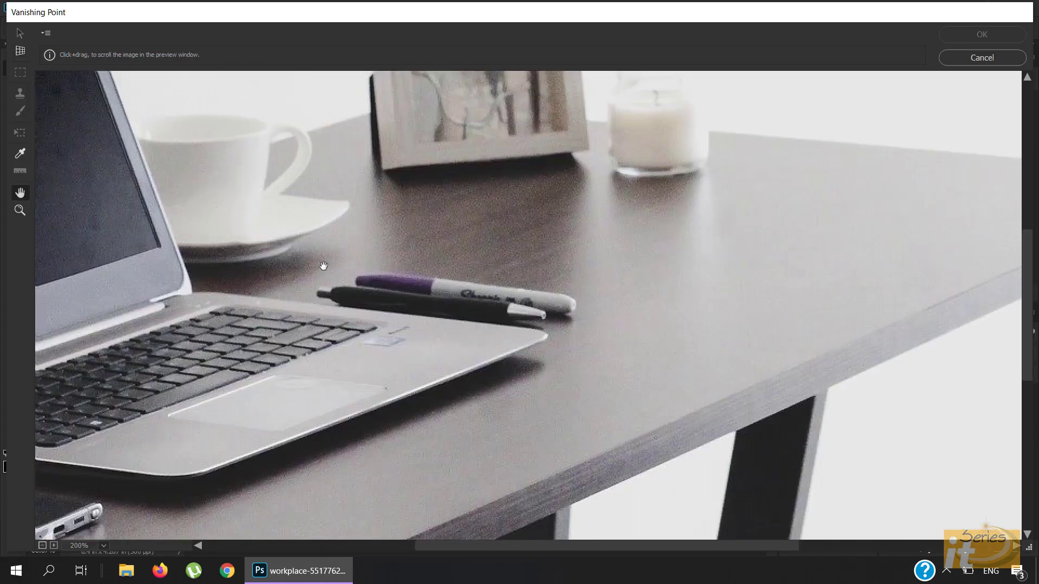
{"action": "left_click_drag", "start_coordinate": [324, 268], "coordinate": [615, 314]}
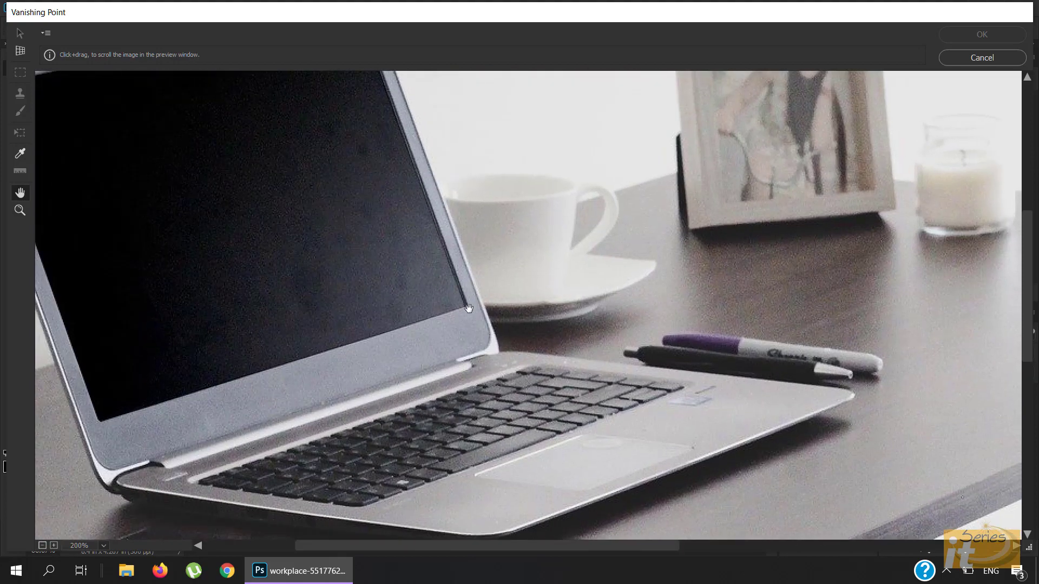
{"action": "left_click_drag", "start_coordinate": [429, 283], "coordinate": [527, 401]}
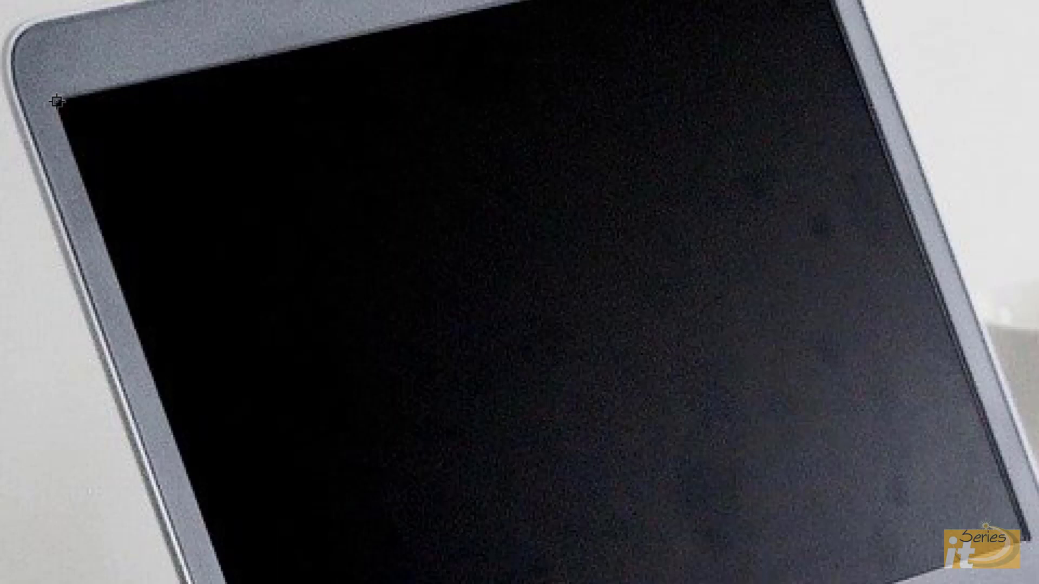
{"action": "left_click", "coordinate": [56, 102]}
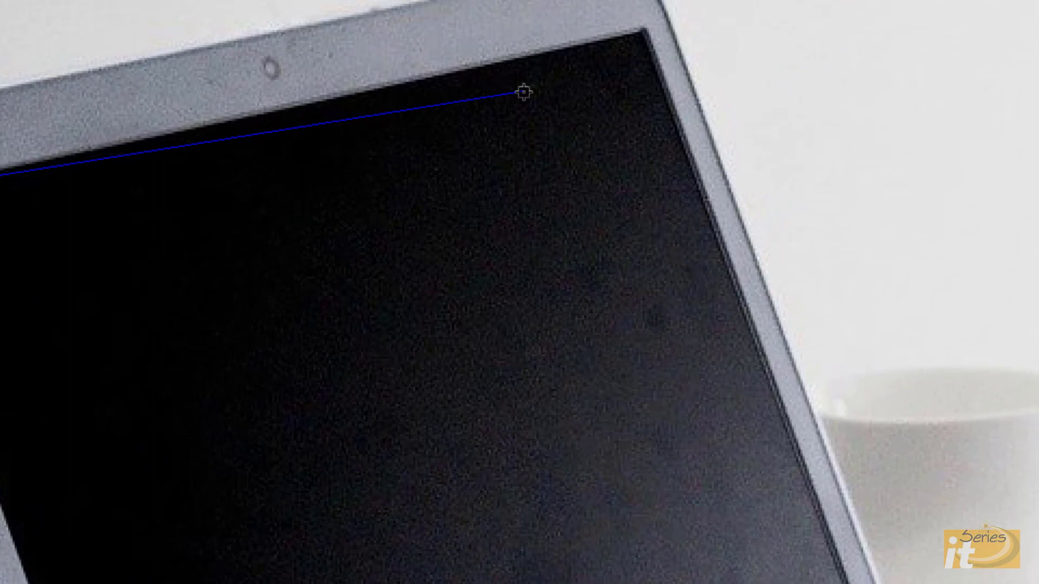
{"action": "left_click", "coordinate": [641, 33]}
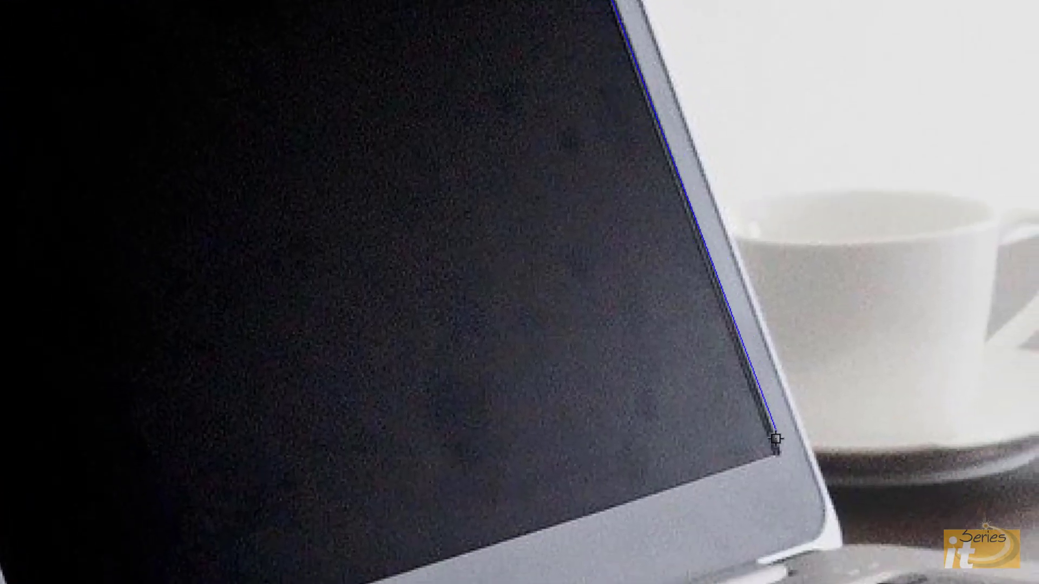
{"action": "left_click", "coordinate": [778, 450]}
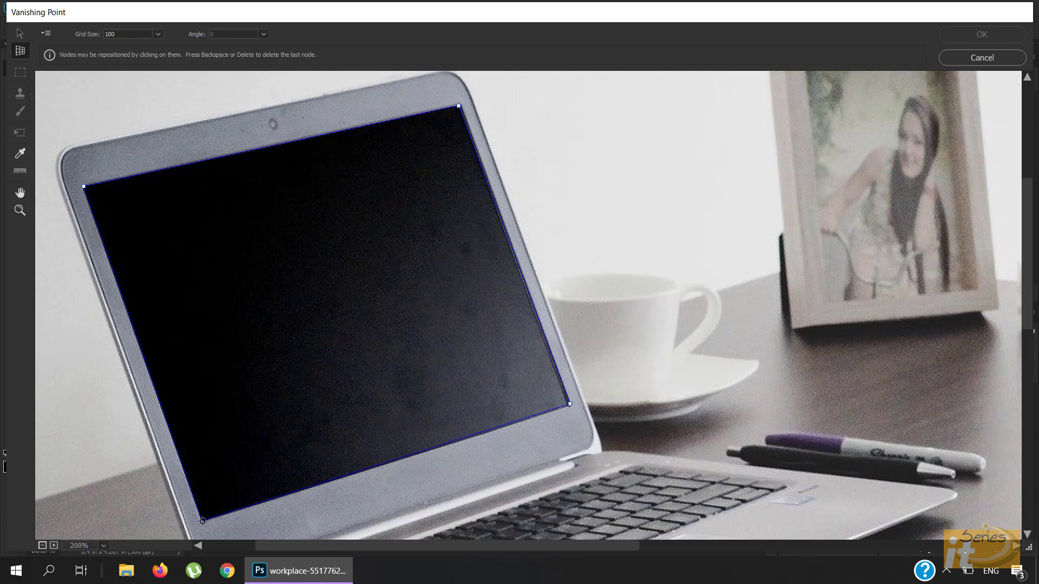
{"action": "left_click", "coordinate": [203, 521]}
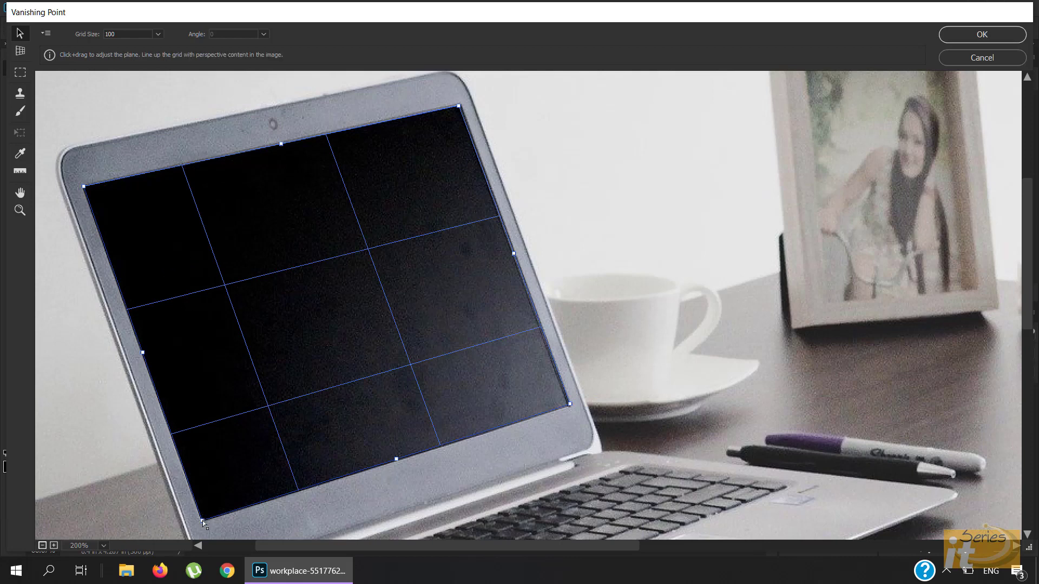
Adjust the plane's lower-left node to line up with the corner of the laptop screen
{"action": "left_click_drag", "start_coordinate": [203, 521], "coordinate": [210, 514]}
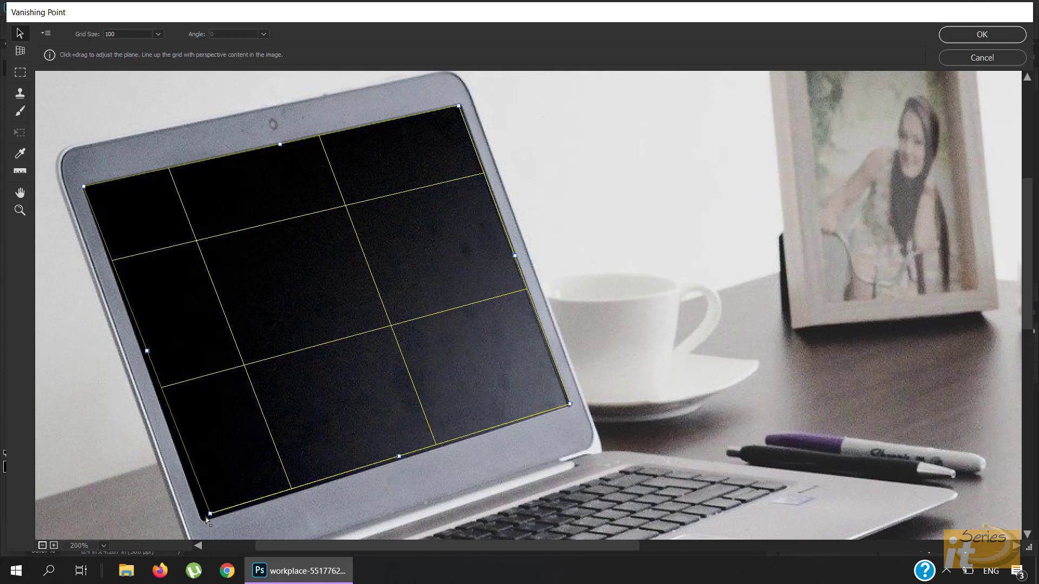
{"action": "left_click_drag", "start_coordinate": [211, 515], "coordinate": [203, 522]}
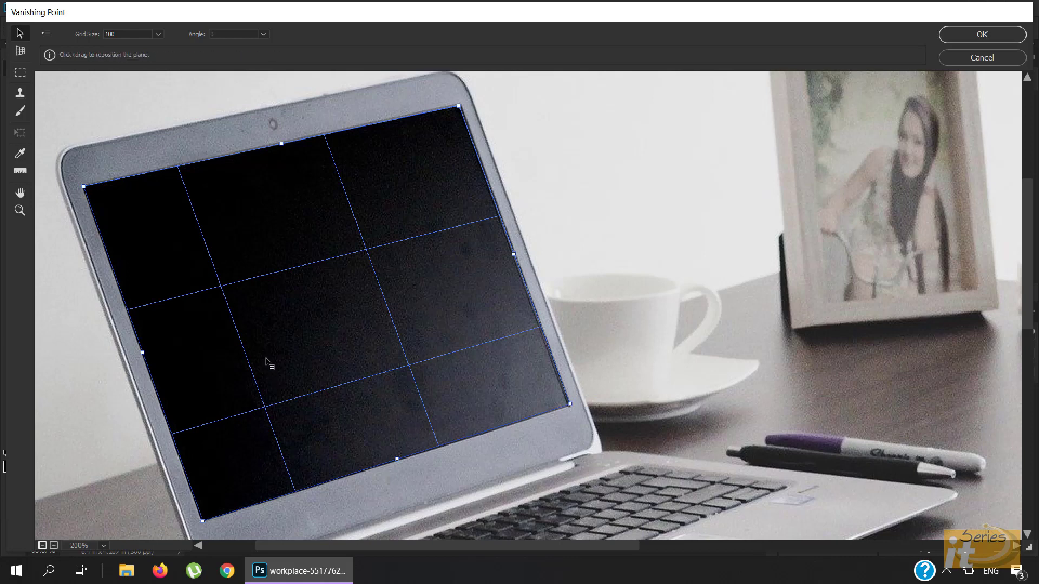
{"action": "left_click", "coordinate": [143, 352]}
Paste the copied lake photo into the Vanishing Point preview
{"action": "scroll", "coordinate": [494, 253], "scroll_direction": "down", "scroll_amount": 1}
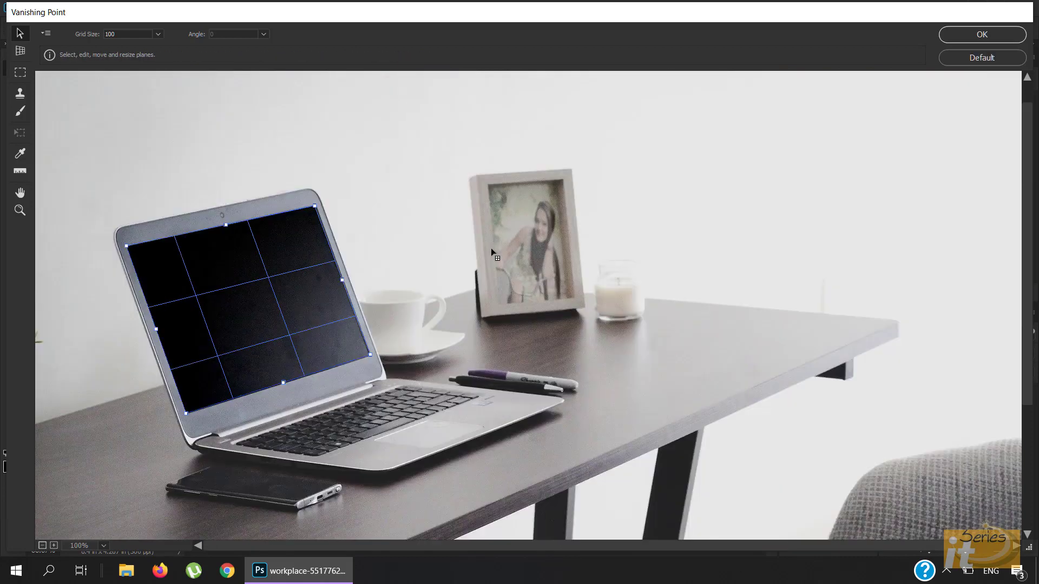
{"action": "scroll", "coordinate": [491, 250], "scroll_direction": "down", "scroll_amount": 1}
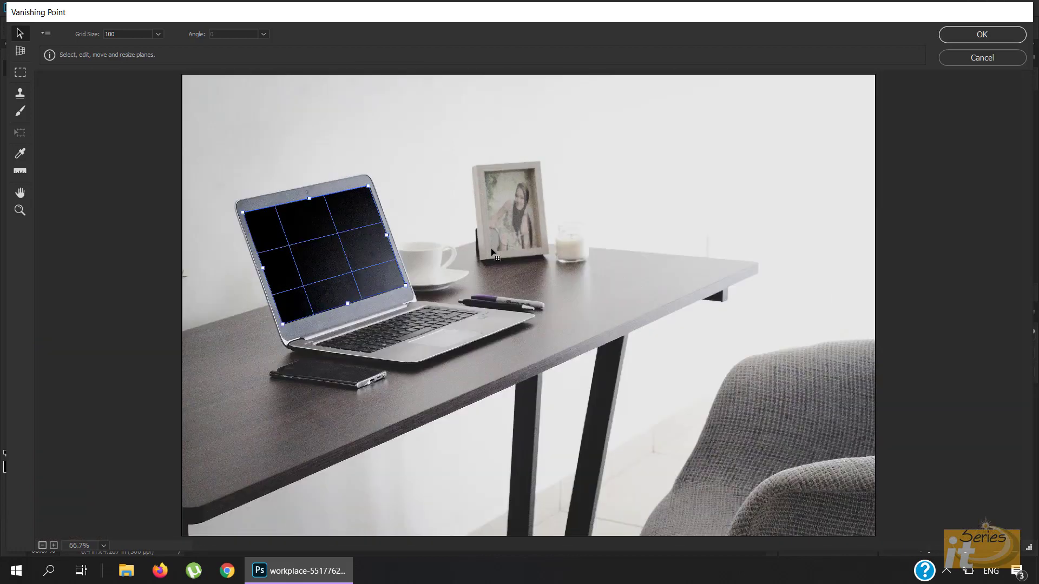
{"action": "key", "text": "ctrl+v"}
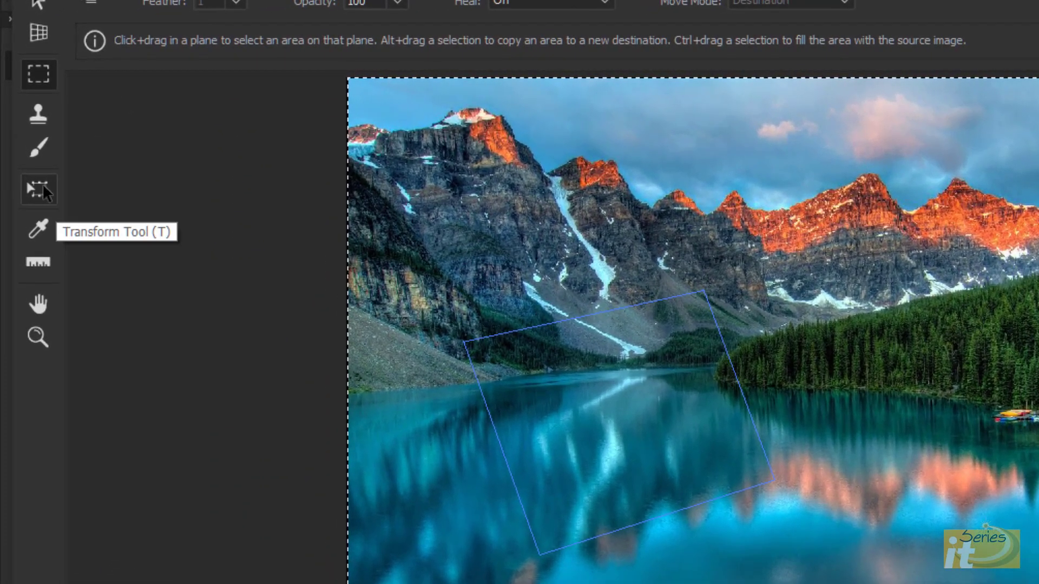
Shrink the pasted lake photo with the Transform Tool and move it into the laptop screen's perspective plane
{"action": "left_click", "coordinate": [44, 186]}
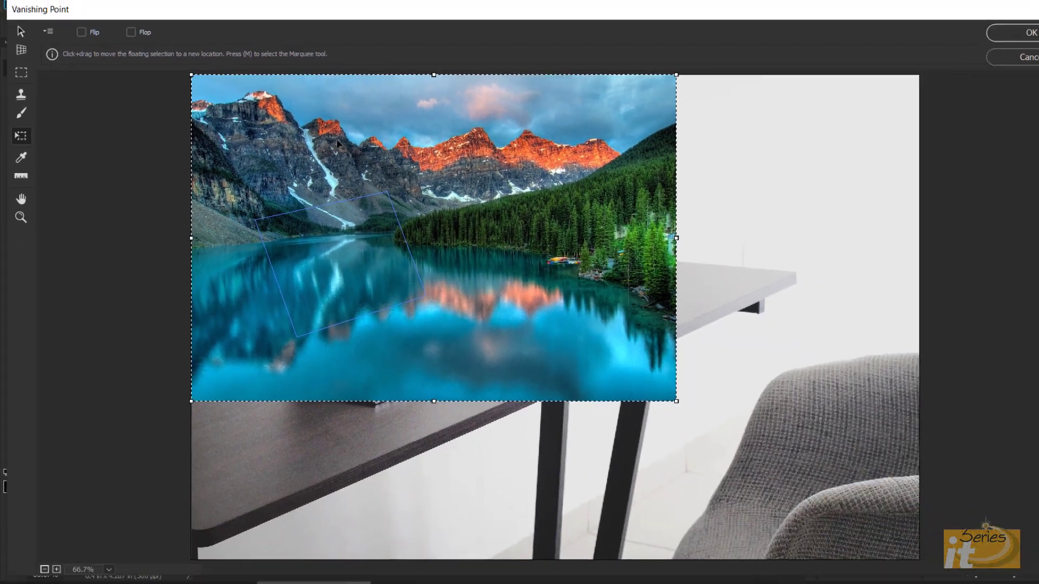
{"action": "left_click_drag", "start_coordinate": [609, 233], "coordinate": [1000, 341]}
{"action": "left_click_drag", "start_coordinate": [524, 214], "coordinate": [529, 239]}
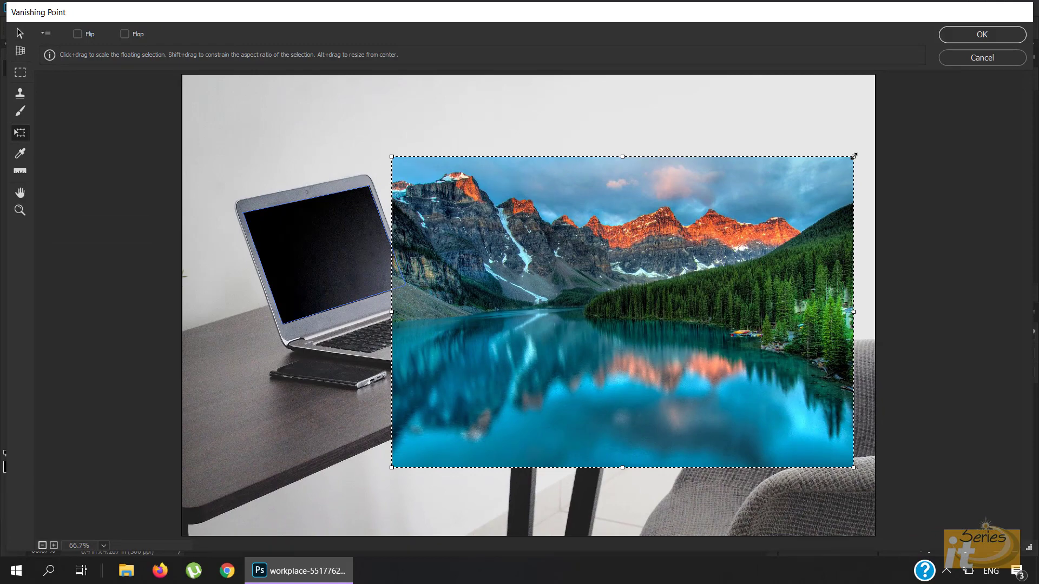
{"action": "left_click_drag", "start_coordinate": [854, 156], "coordinate": [612, 319]}
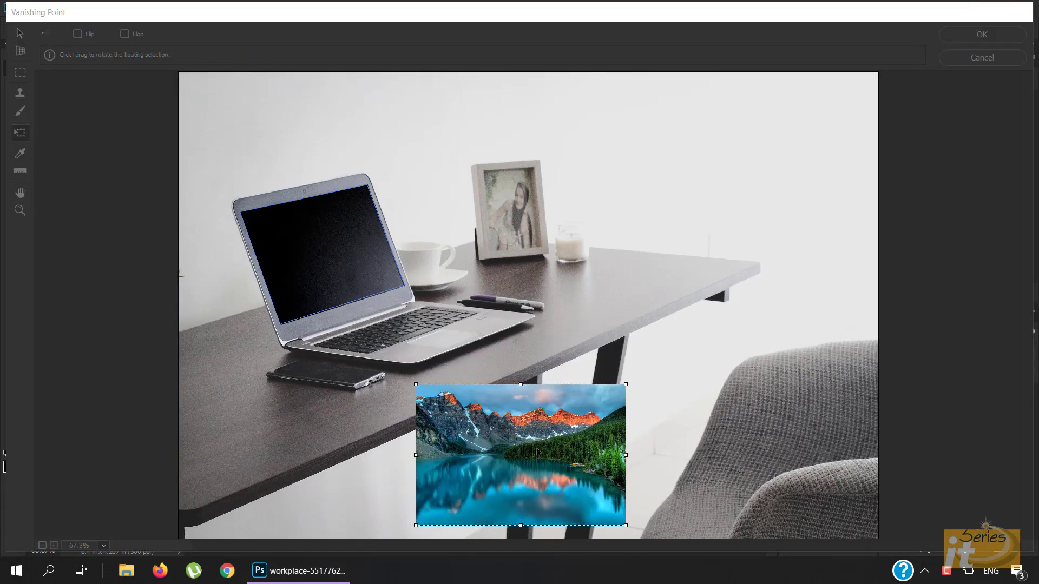
{"action": "left_click_drag", "start_coordinate": [538, 451], "coordinate": [377, 246]}
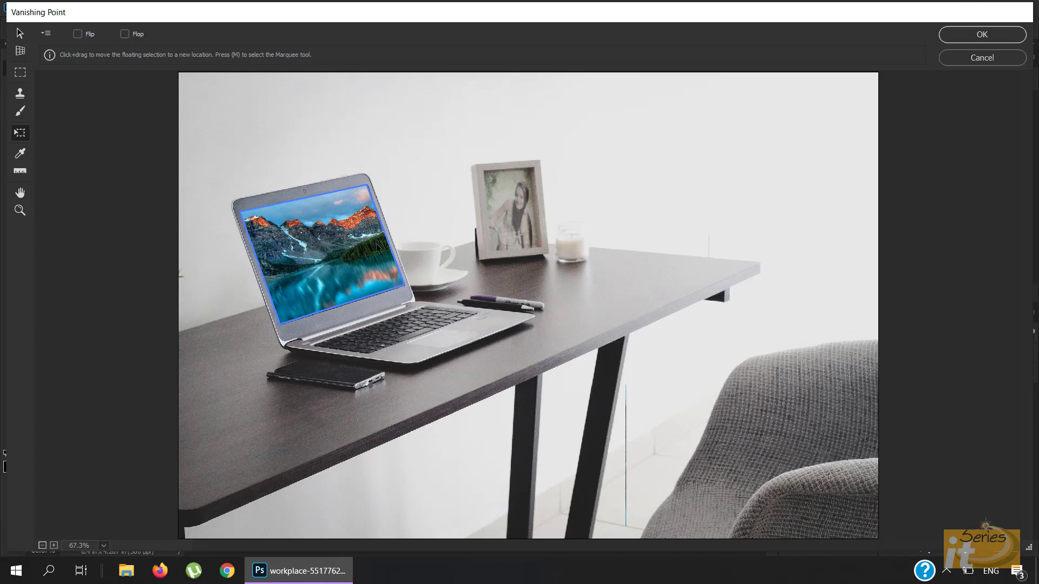
Apply the Vanishing Point edit to the laptop image and switch to the Walls.jpg document
{"action": "left_click", "coordinate": [993, 30]}
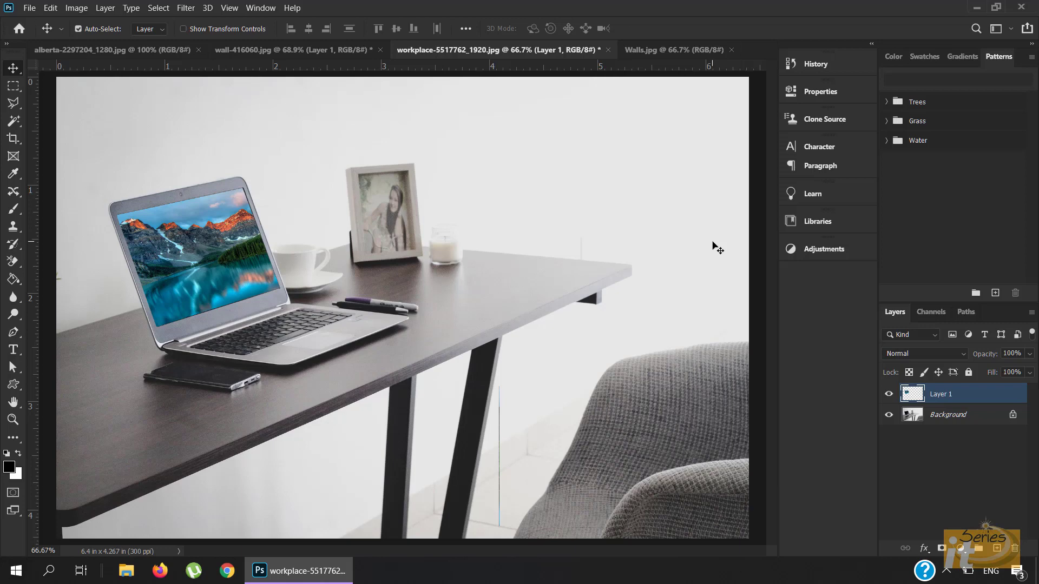
{"action": "left_click", "coordinate": [667, 49]}
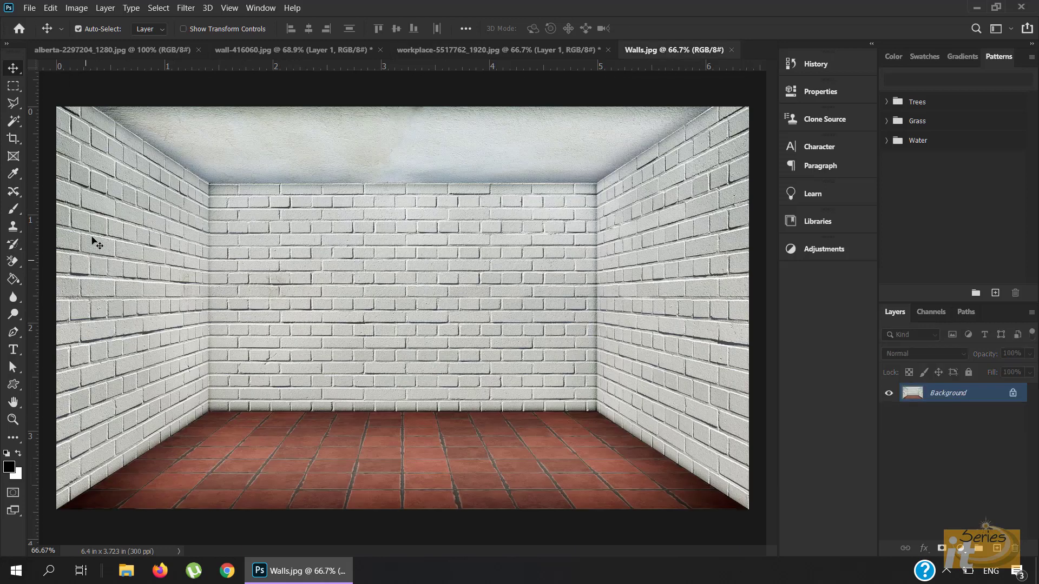
Add the text "IT SERIES" on two lines over the brick room and shift it slightly down and to the right
{"action": "left_click", "coordinate": [16, 353]}
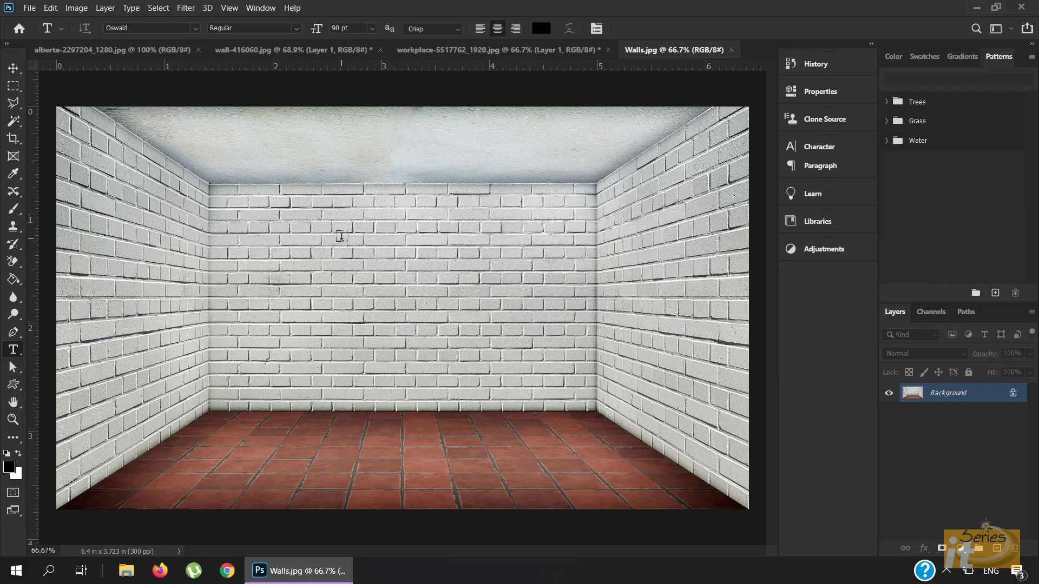
{"action": "left_click", "coordinate": [342, 236]}
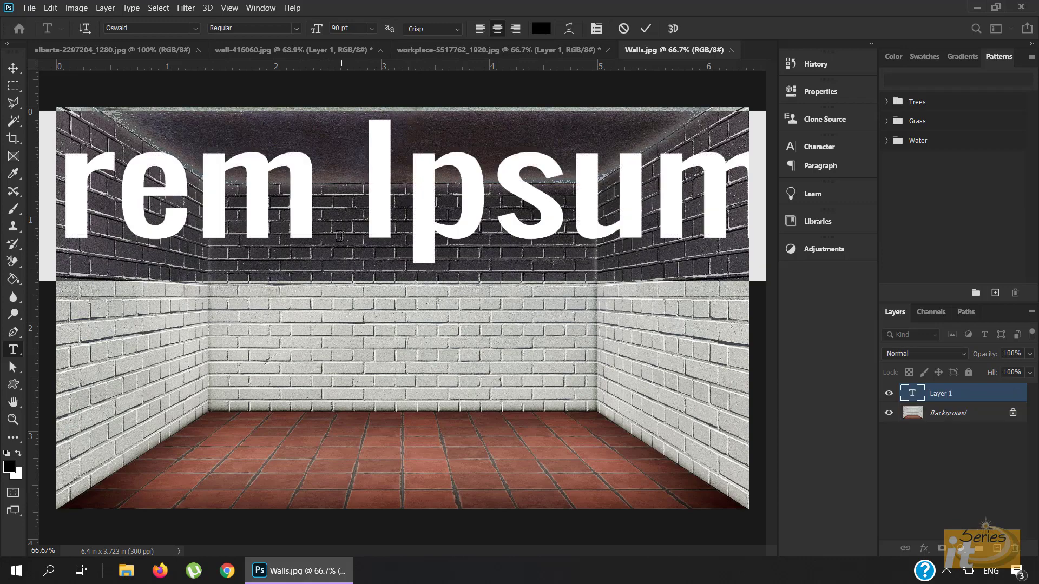
{"action": "type", "text": "IT"}
{"action": "key", "text": "Return"}
{"action": "type", "text": "S"}
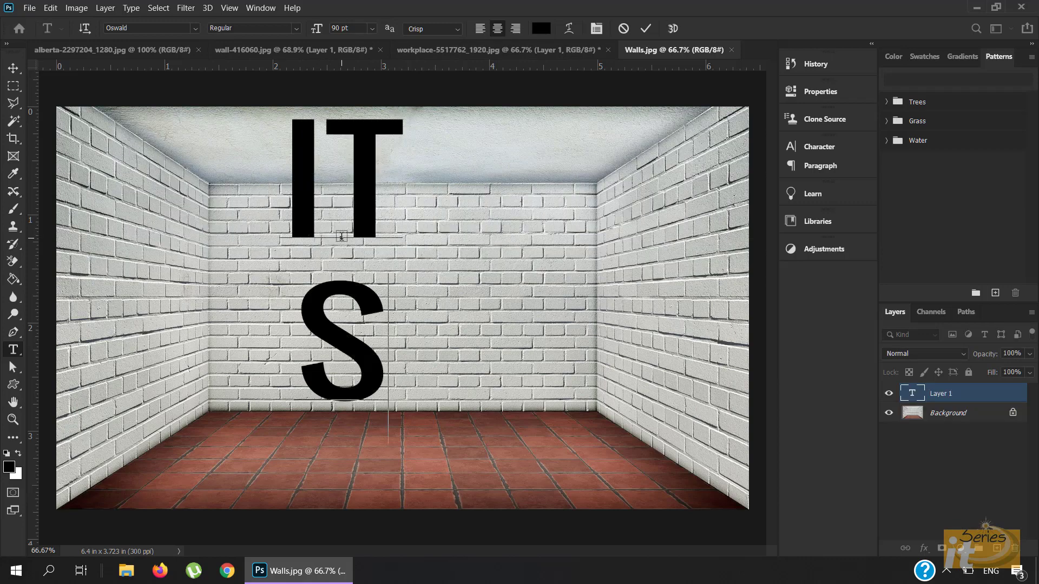
{"action": "type", "text": "ERIES"}
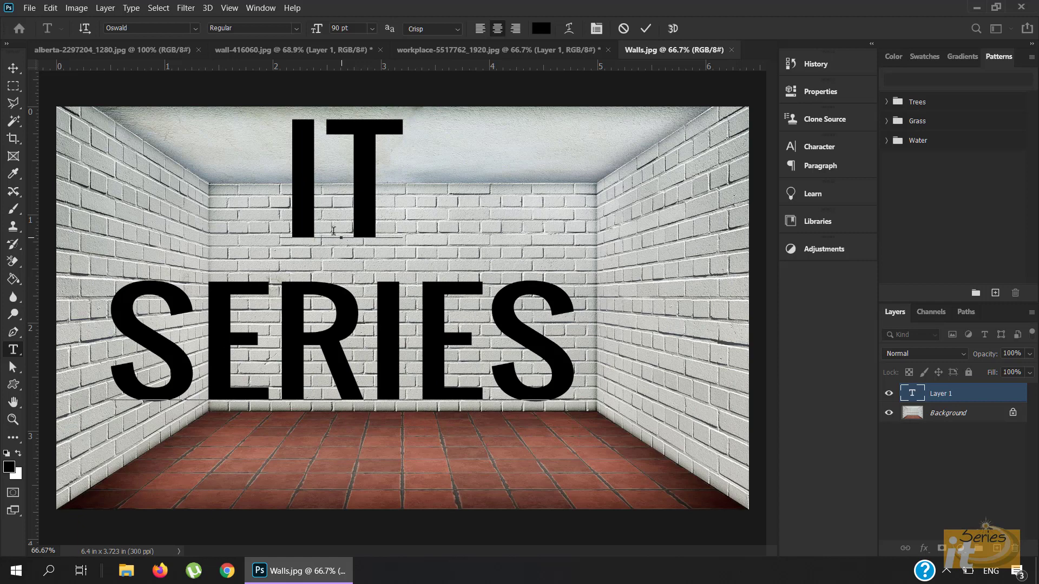
{"action": "left_click", "coordinate": [13, 68]}
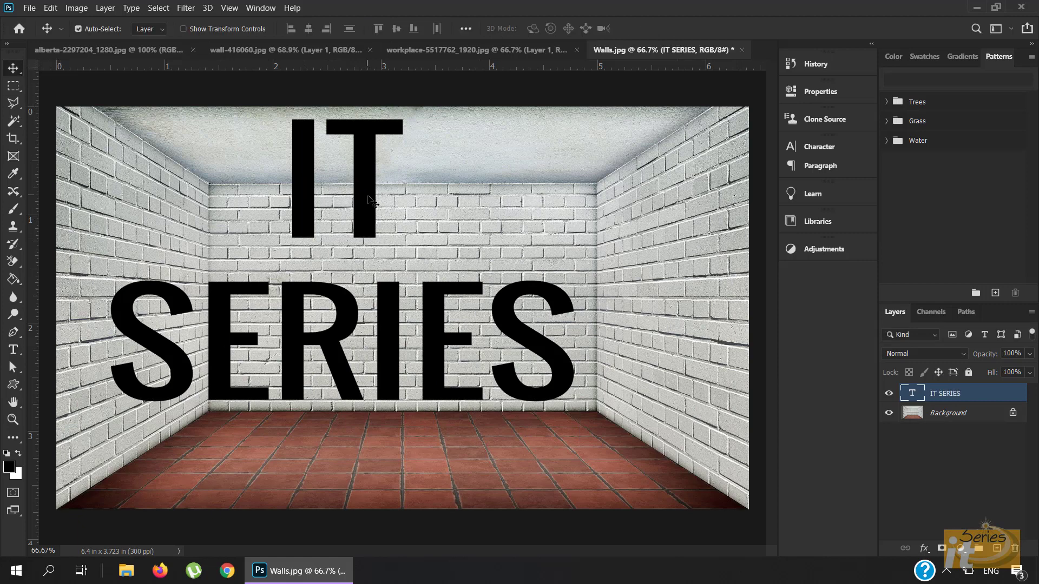
{"action": "left_click_drag", "start_coordinate": [372, 204], "coordinate": [395, 224]}
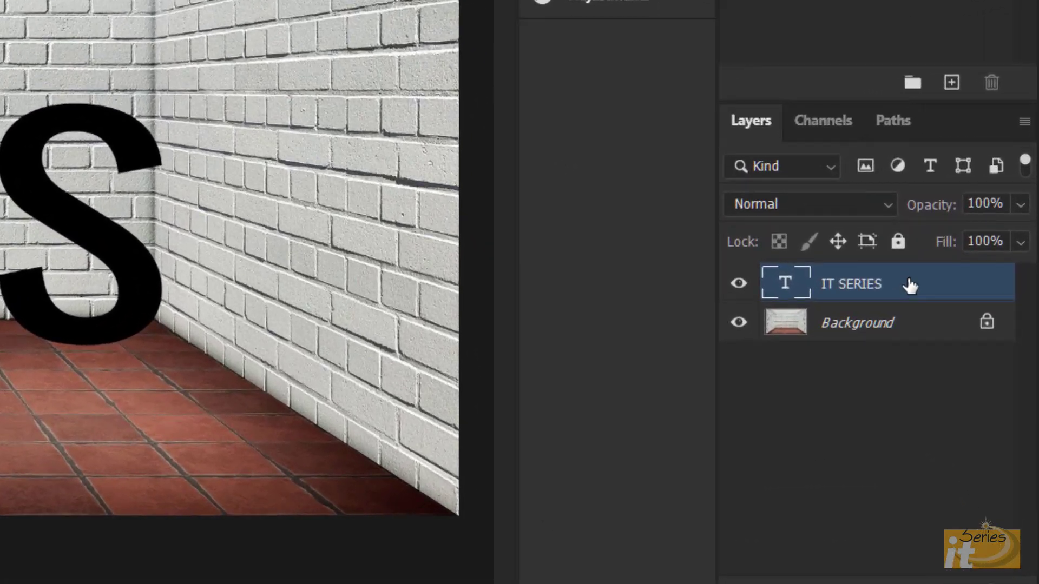
Load the letter shapes of the IT SERIES text layer as a selection and copy them
{"action": "mouse_move", "coordinate": [789, 280]}
{"action": "left_mouse_down"}
{"action": "mouse_move", "coordinate": [800, 295]}
{"action": "mouse_move", "coordinate": [779, 297]}
{"action": "mouse_move", "coordinate": [789, 286]}
{"action": "left_mouse_up"}
{"action": "left_click", "coordinate": [788, 286], "text": "ctrl"}
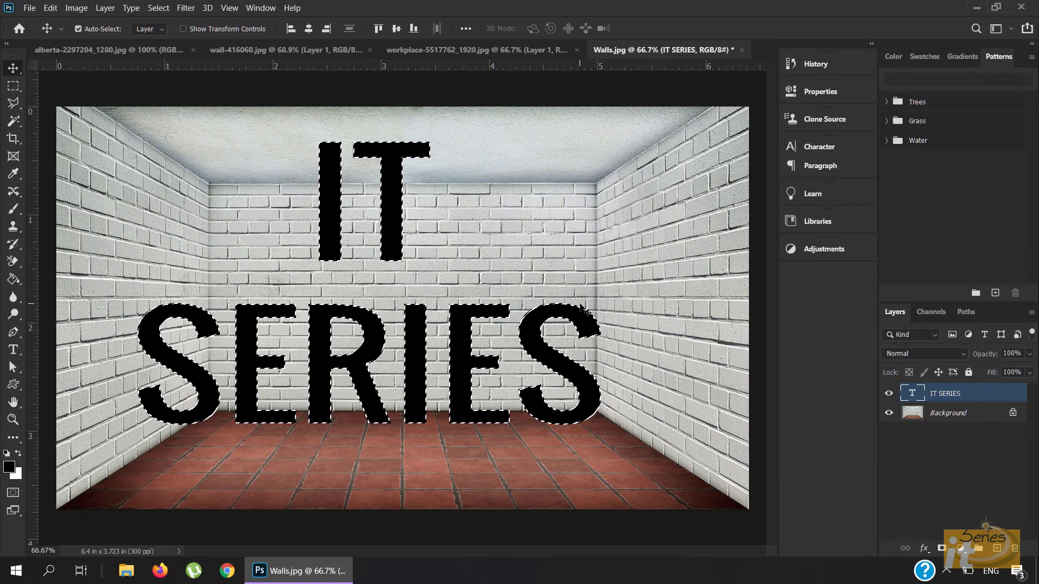
{"action": "key", "text": "ctrl+c"}
Hide the IT SERIES text layer and clear the selection
{"action": "left_click", "coordinate": [889, 394]}
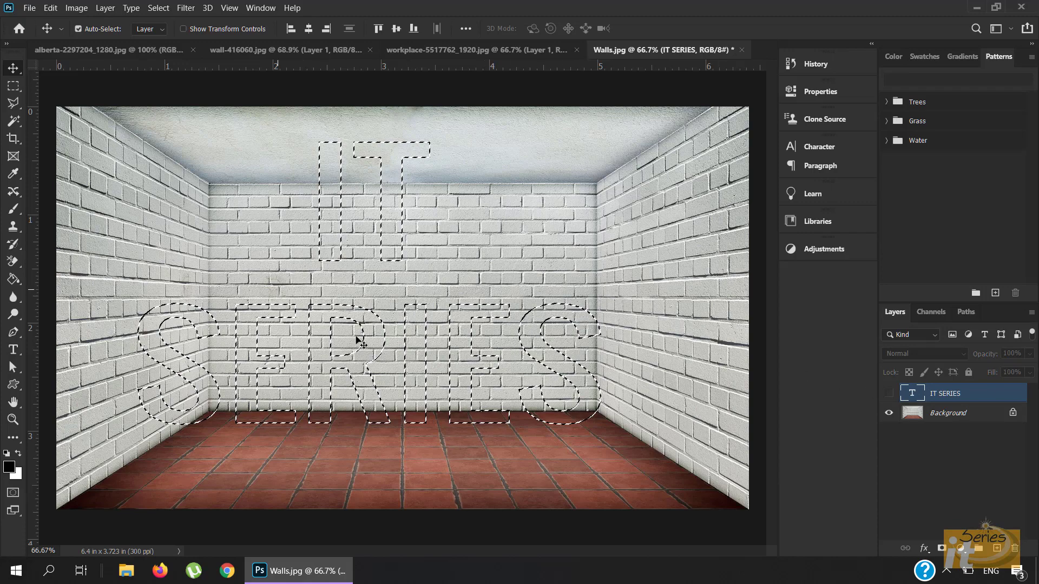
{"action": "key", "text": "ctrl"}
{"action": "key", "text": "ctrl+d"}
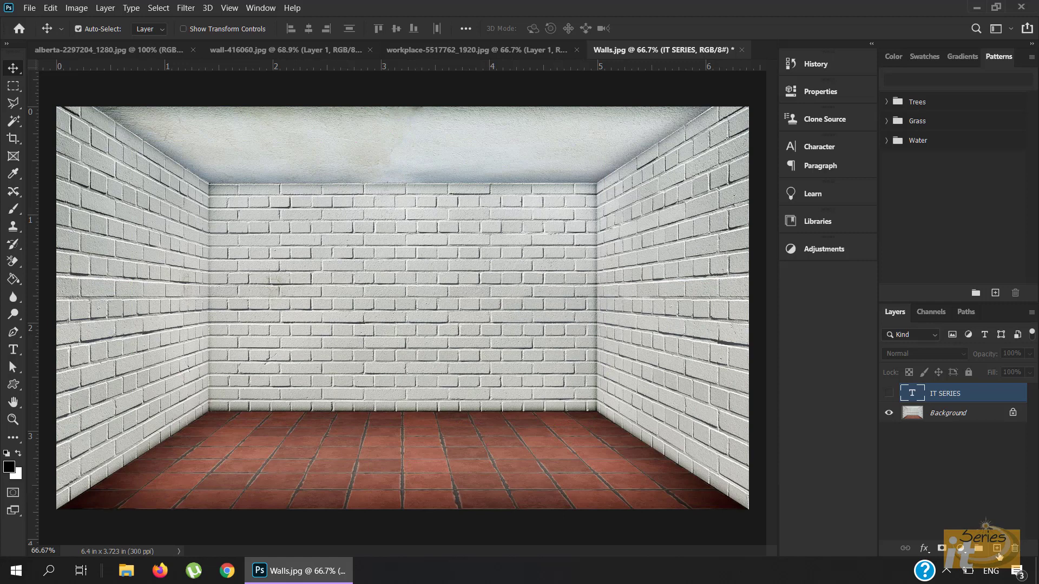
Add a new empty layer above the hidden text and open the Vanishing Point filter on it
{"action": "left_click", "coordinate": [997, 549]}
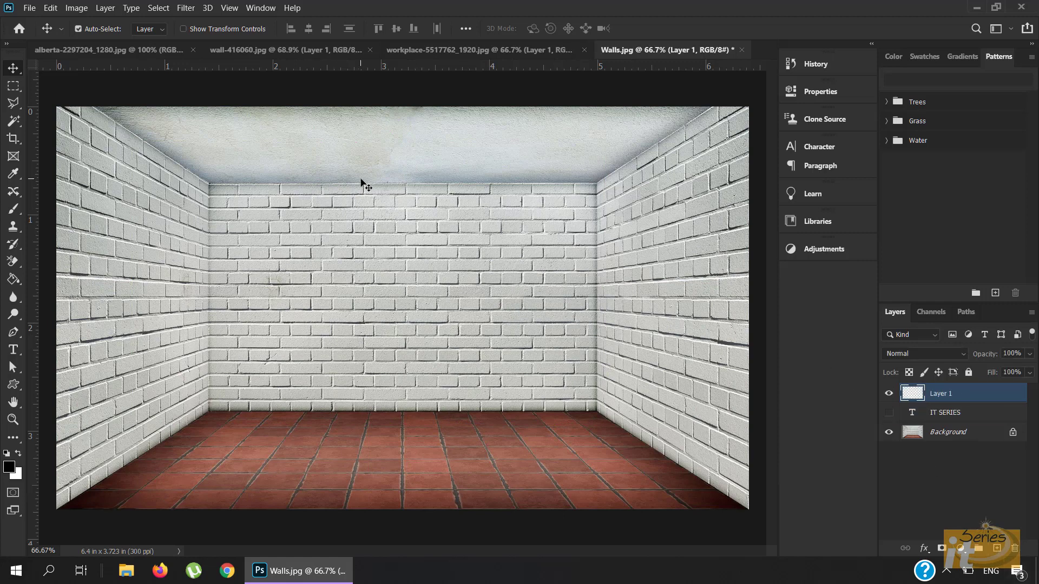
{"action": "left_click", "coordinate": [186, 7]}
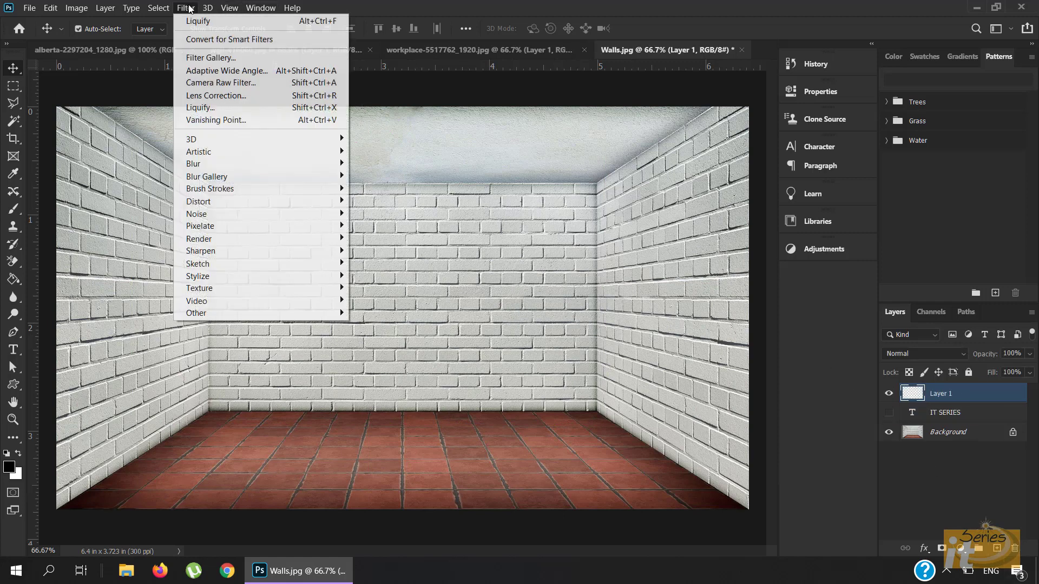
{"action": "left_click", "coordinate": [208, 120]}
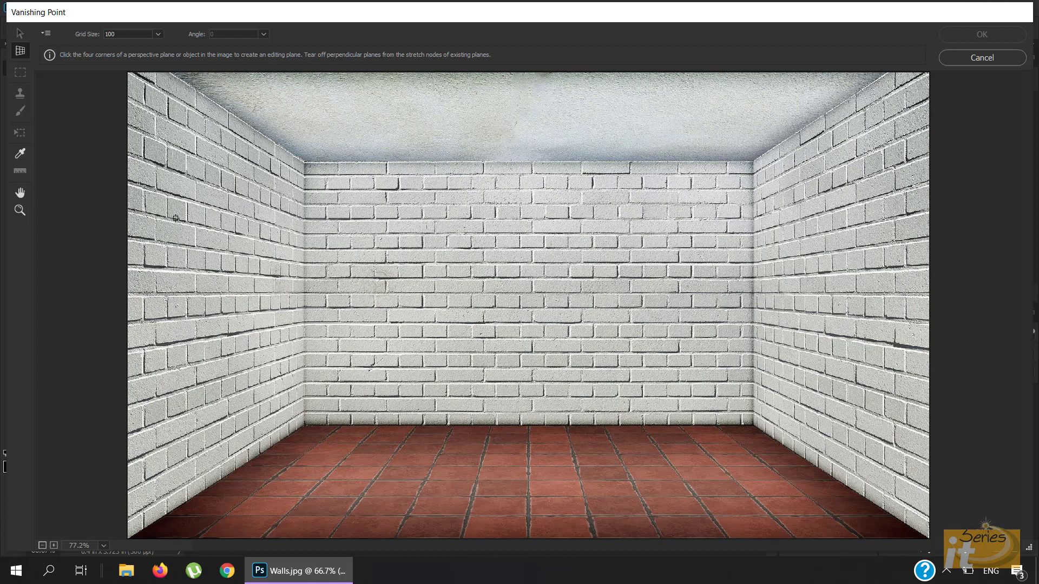
Create a four-corner perspective plane on the left brick wall, following the slope of the brick rows
{"action": "left_click", "coordinate": [133, 155]}
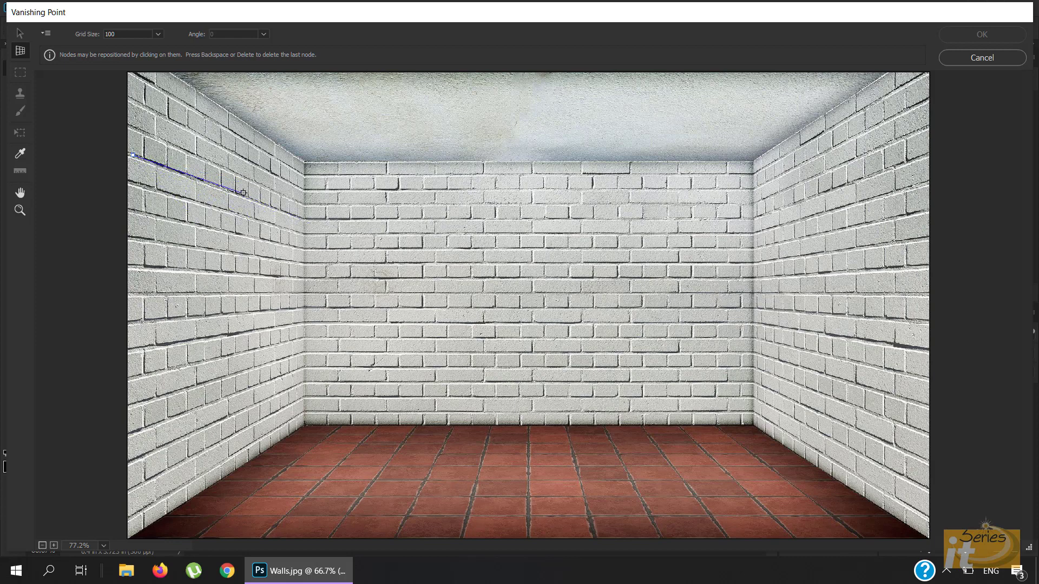
{"action": "left_click", "coordinate": [293, 215]}
{"action": "left_click", "coordinate": [293, 389]}
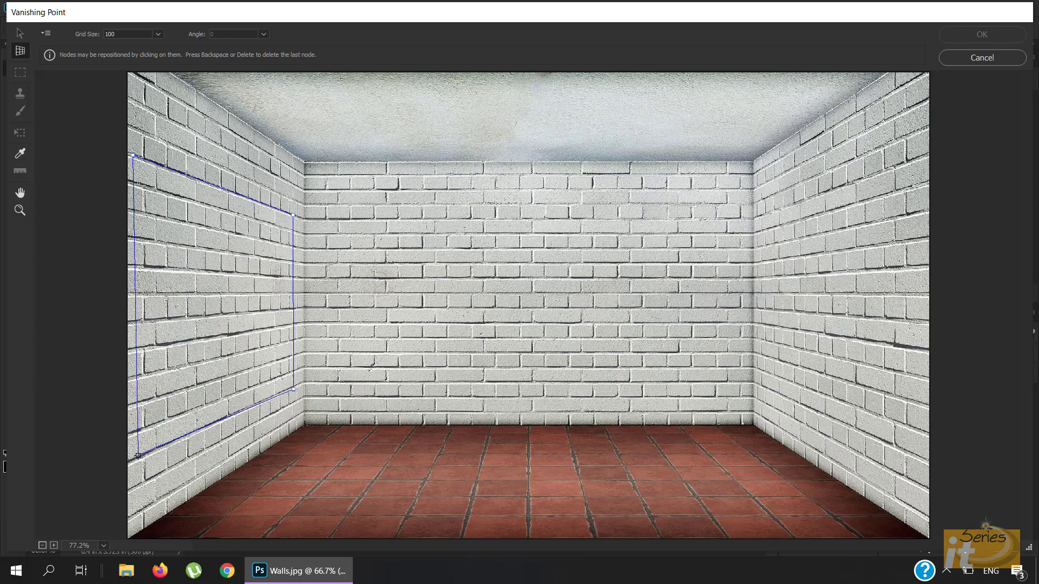
{"action": "left_click", "coordinate": [138, 456]}
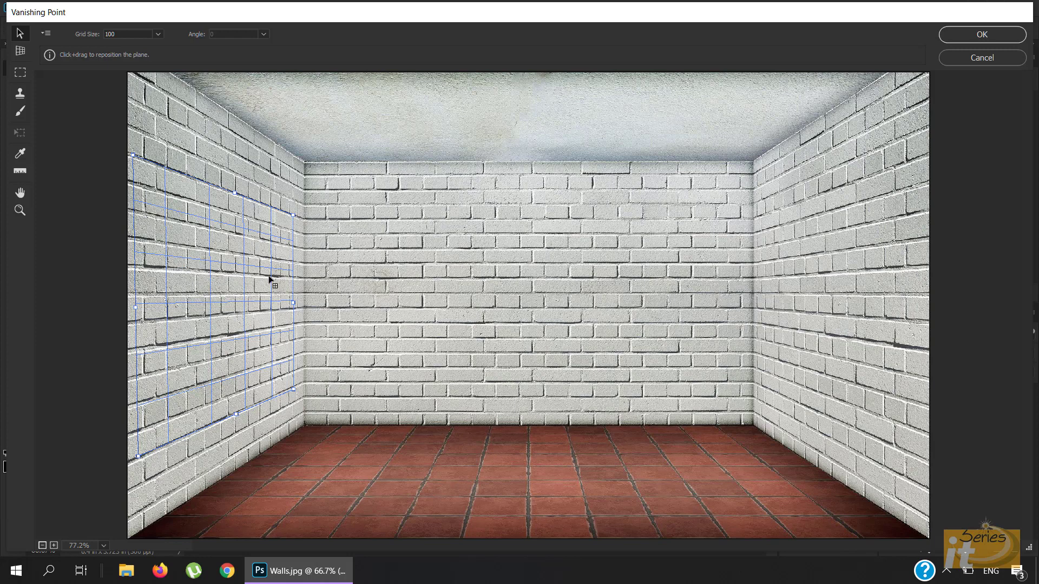
Paste the copied text, shrink it with the Transform Tool and move it into the left wall's perspective plane
{"action": "key", "text": "ctrl+v"}
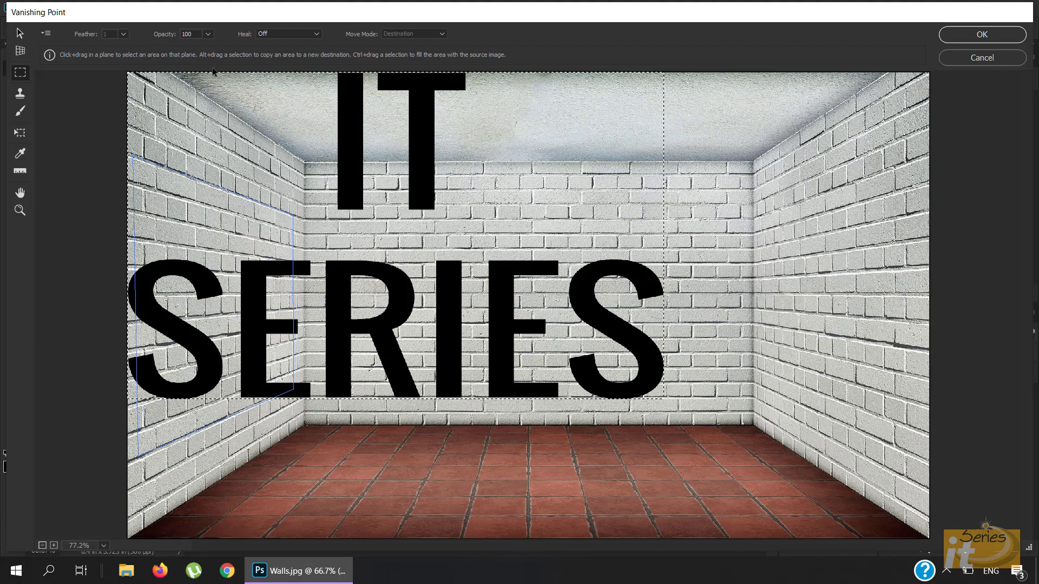
{"action": "left_click", "coordinate": [21, 134]}
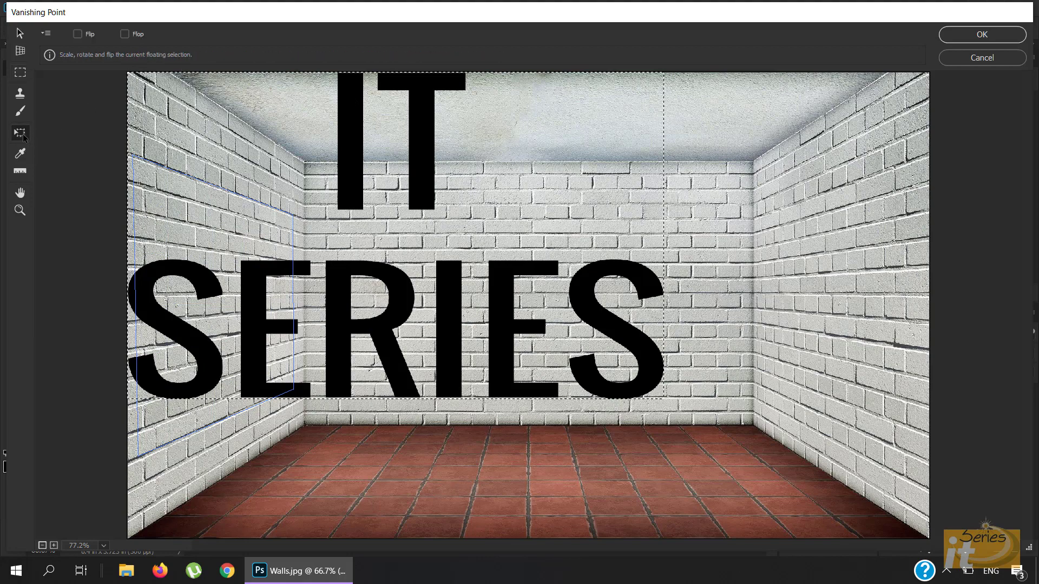
{"action": "left_click_drag", "start_coordinate": [471, 192], "coordinate": [597, 267]}
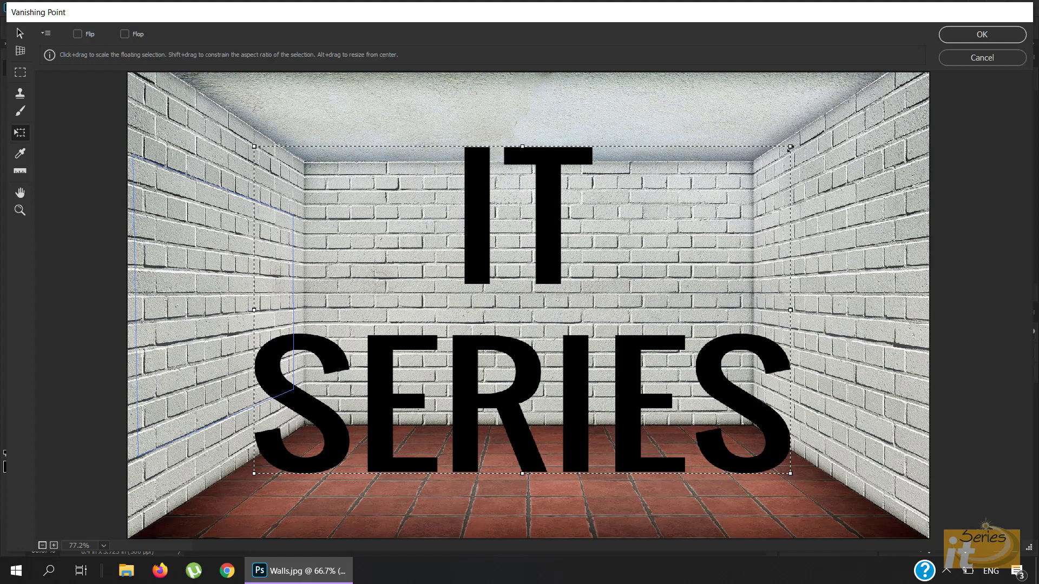
{"action": "left_click_drag", "start_coordinate": [791, 147], "coordinate": [527, 359]}
{"action": "left_click_drag", "start_coordinate": [407, 340], "coordinate": [243, 278]}
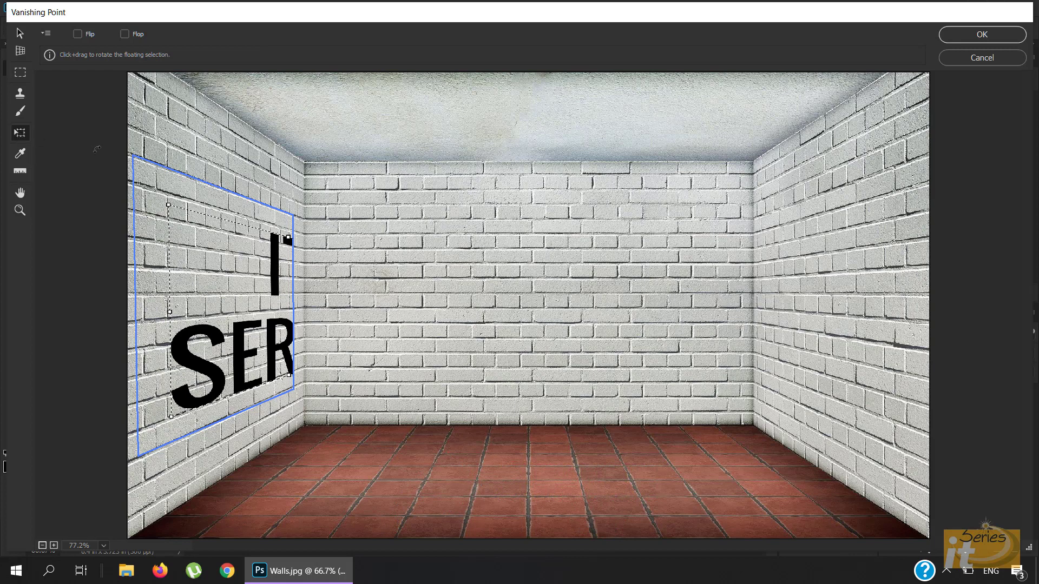
Scale and reposition the text so both lines fit within the left wall's plane, and apply the filter
{"action": "left_click_drag", "start_coordinate": [167, 204], "coordinate": [251, 280]}
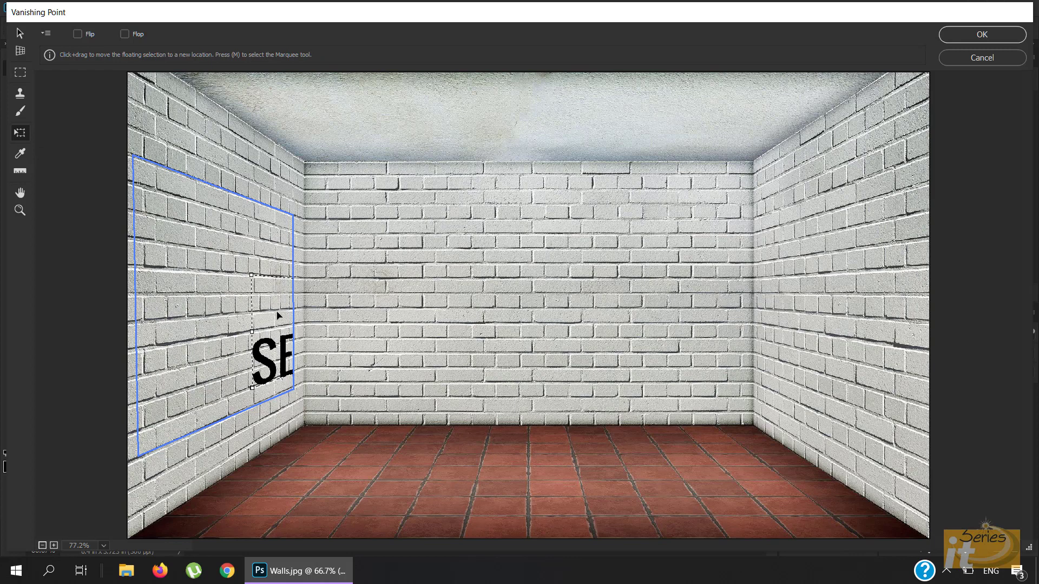
{"action": "left_click_drag", "start_coordinate": [278, 317], "coordinate": [196, 283]}
{"action": "left_click_drag", "start_coordinate": [173, 249], "coordinate": [170, 277]}
{"action": "left_click_drag", "start_coordinate": [221, 311], "coordinate": [185, 304]}
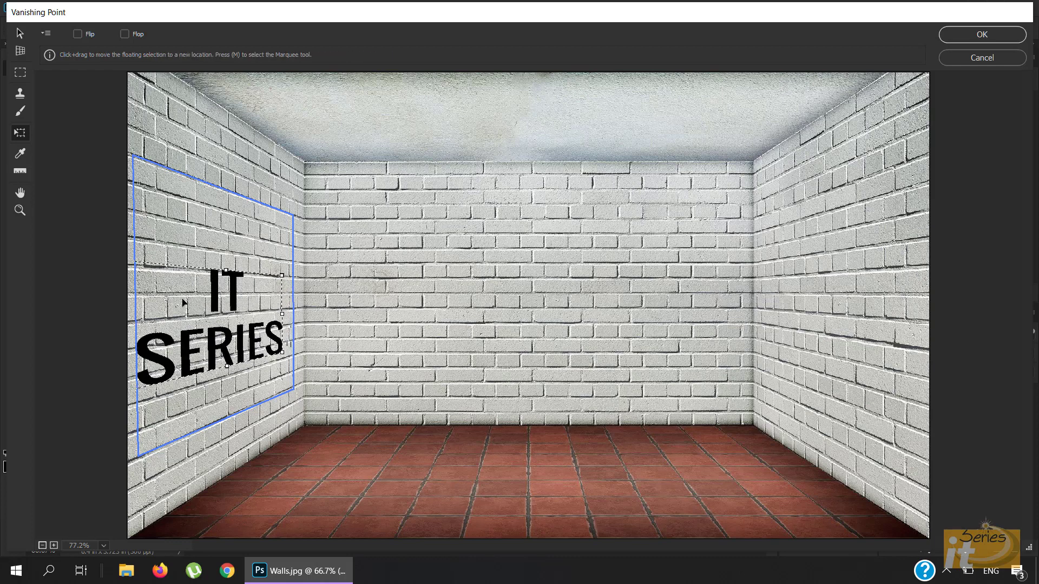
{"action": "left_click", "coordinate": [977, 35]}
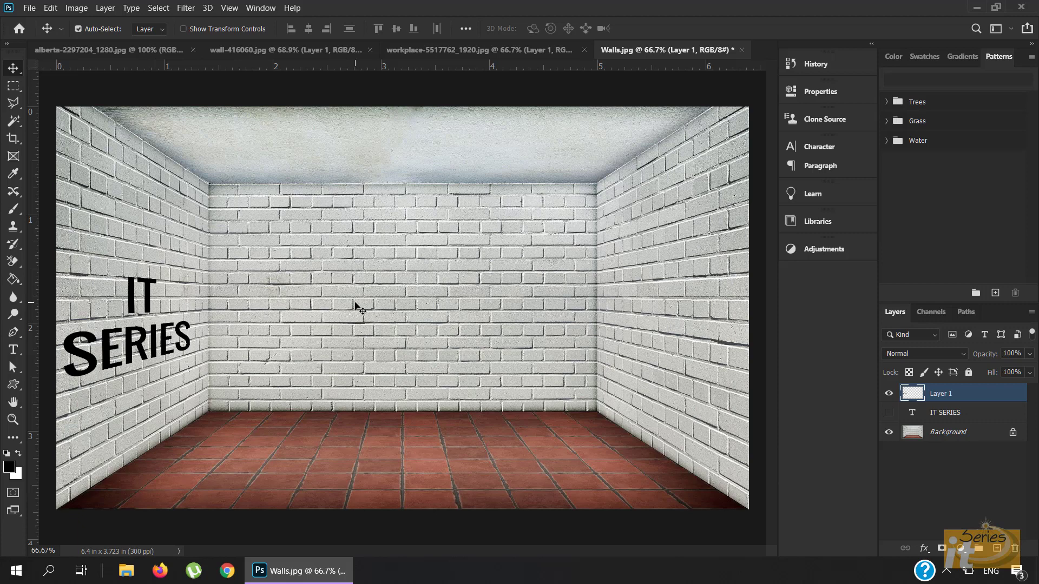
Add a drop shadow with a light angle of -49° to the wall text on Layer 1
{"action": "right_click", "coordinate": [972, 397]}
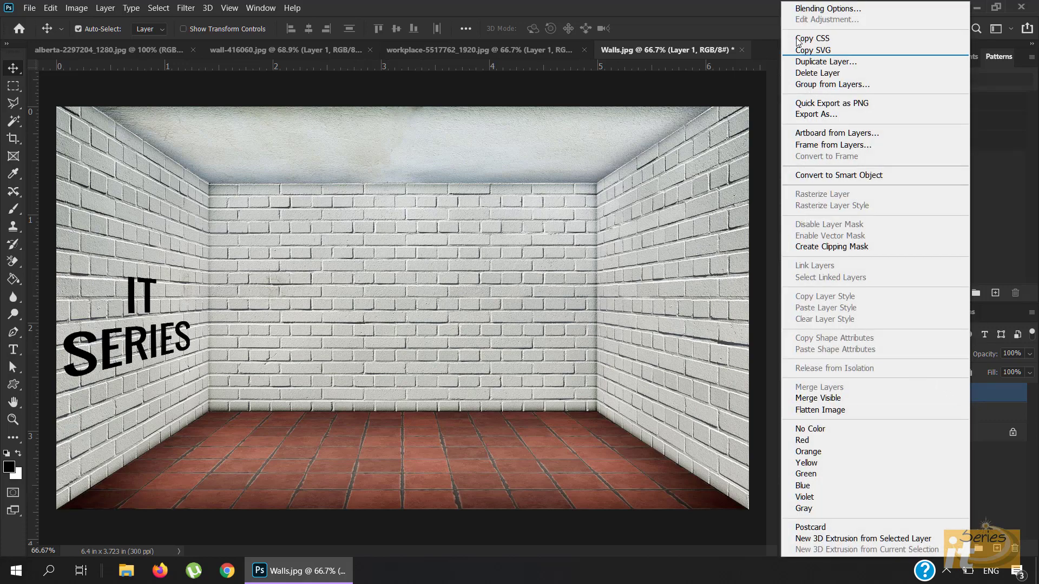
{"action": "left_click", "coordinate": [806, 8]}
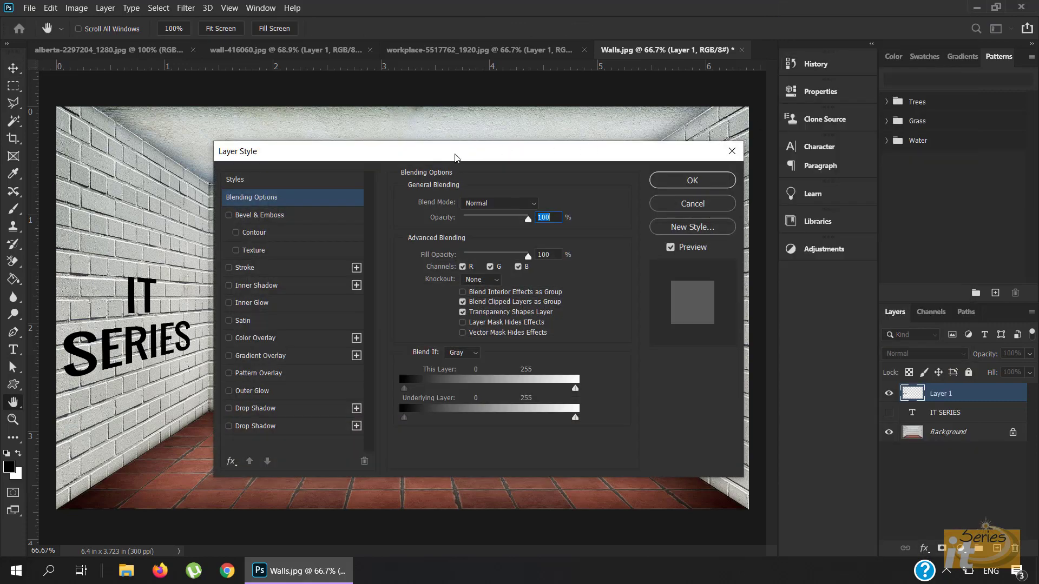
{"action": "left_click_drag", "start_coordinate": [454, 157], "coordinate": [591, 143]}
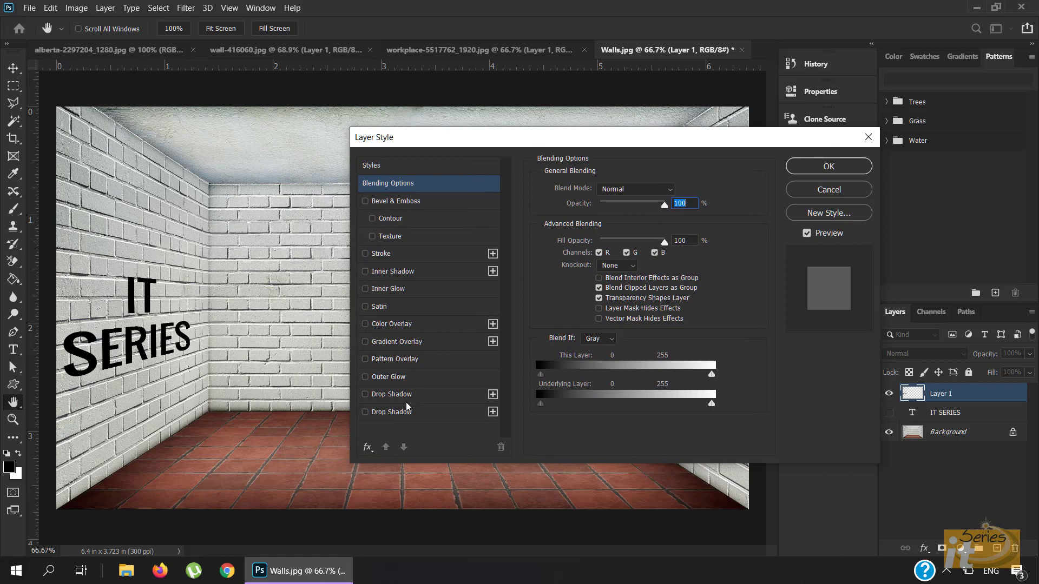
{"action": "left_click", "coordinate": [383, 416]}
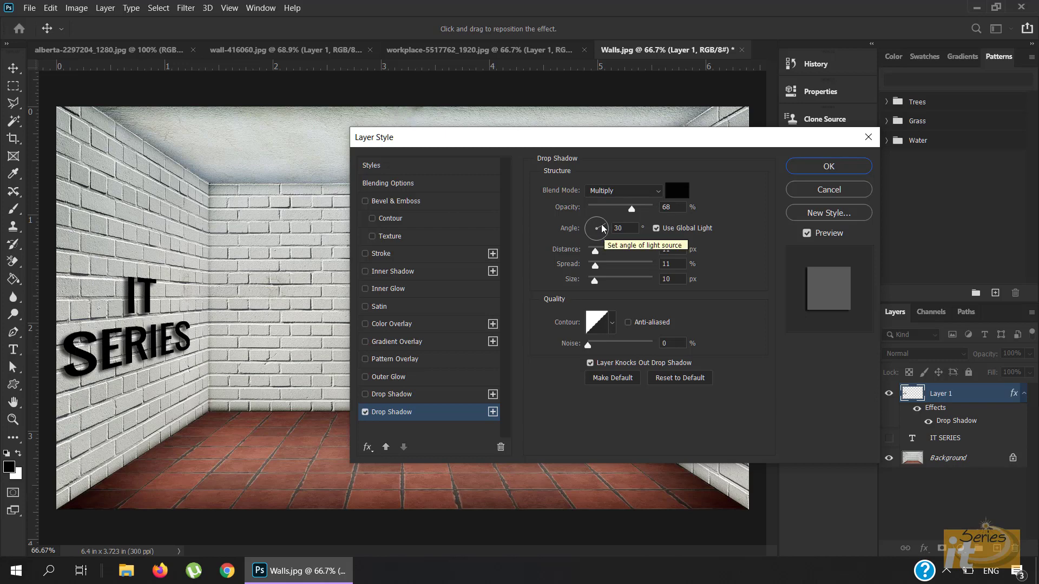
{"action": "mouse_move", "coordinate": [603, 228]}
{"action": "left_mouse_down"}
{"action": "mouse_move", "coordinate": [588, 225]}
{"action": "mouse_move", "coordinate": [600, 236]}
{"action": "left_mouse_up"}
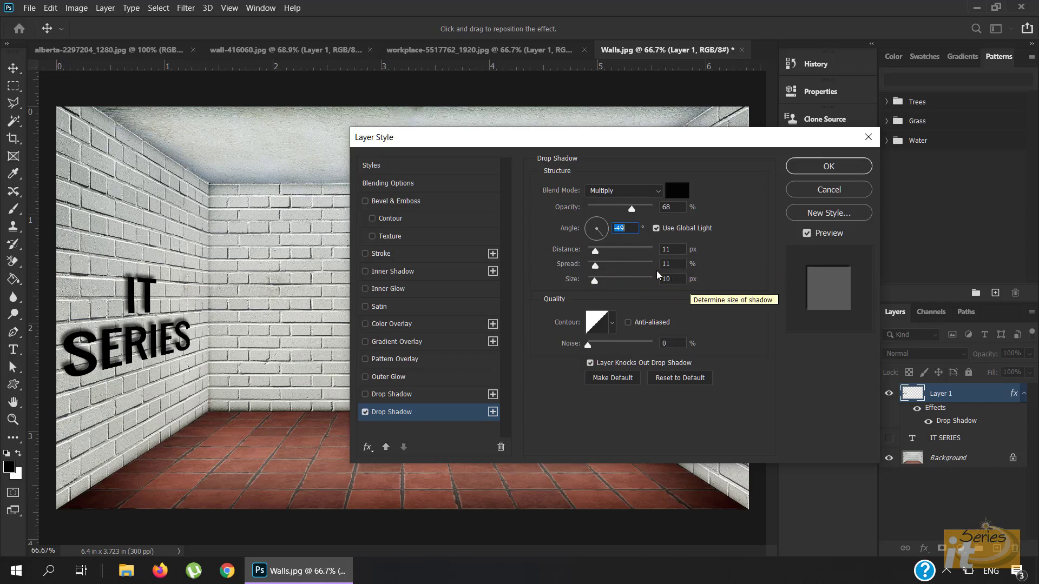
{"action": "left_click", "coordinate": [820, 169]}
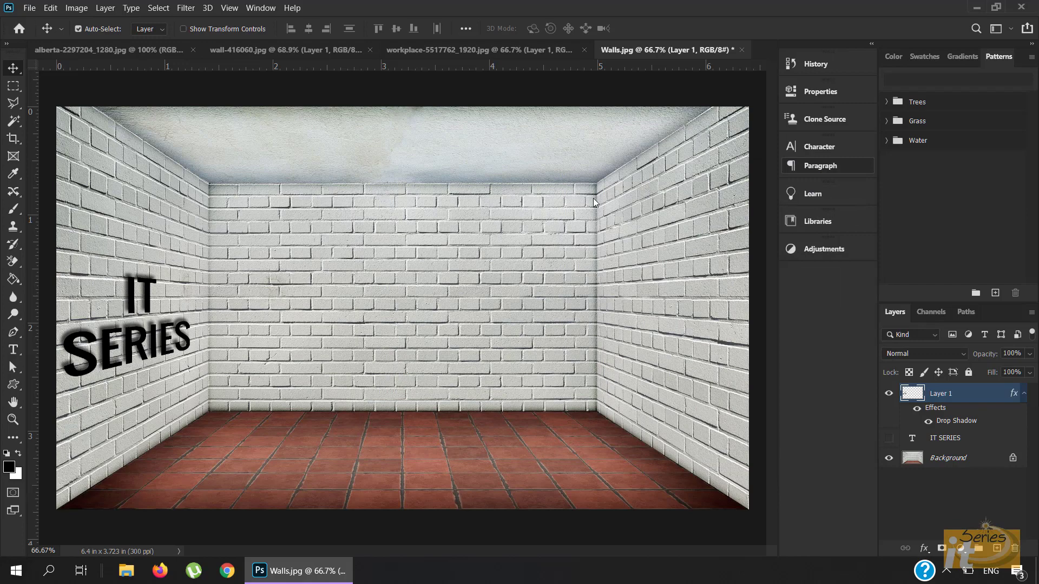